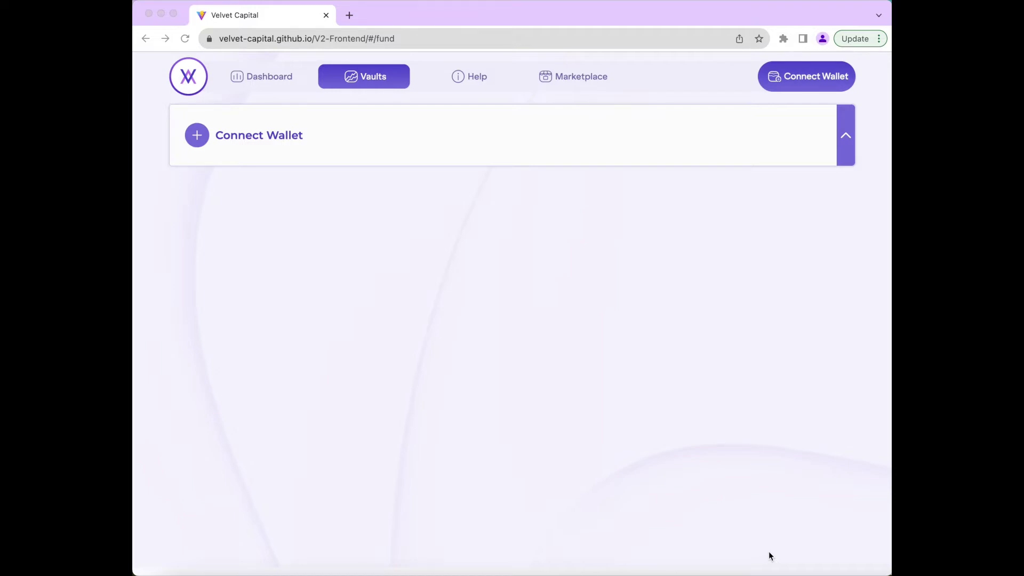
- Connect the MetaMask wallet to Velvet Capital and begin a new vault from My vaults
left_click(830, 85)
left_click(816, 79)
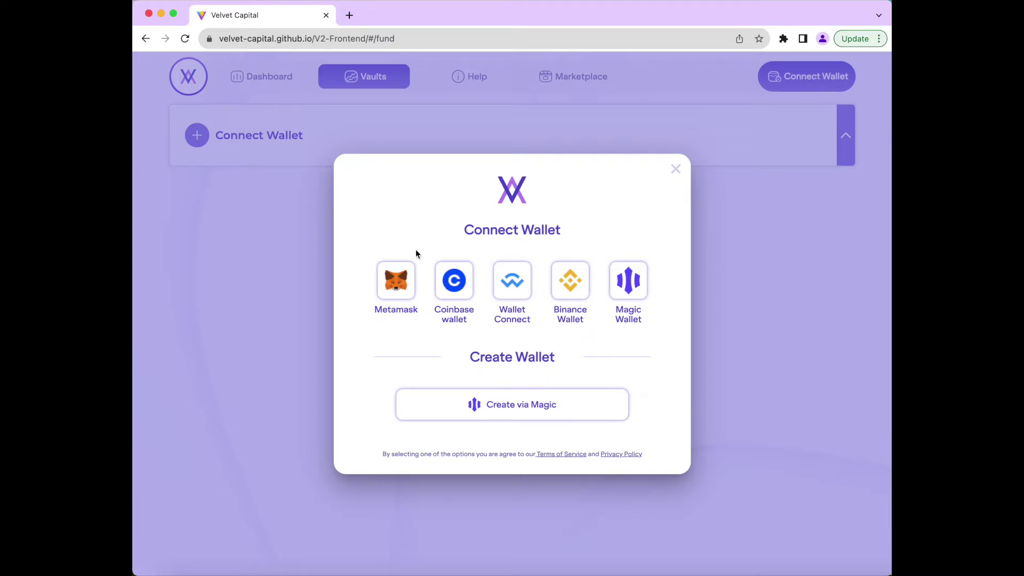
left_click(401, 288)
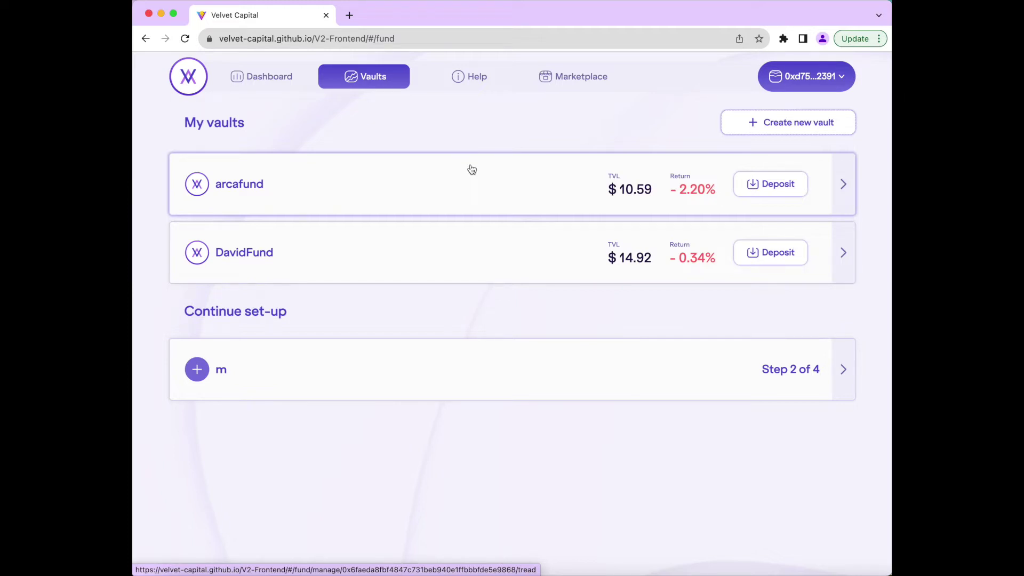
left_click(760, 125)
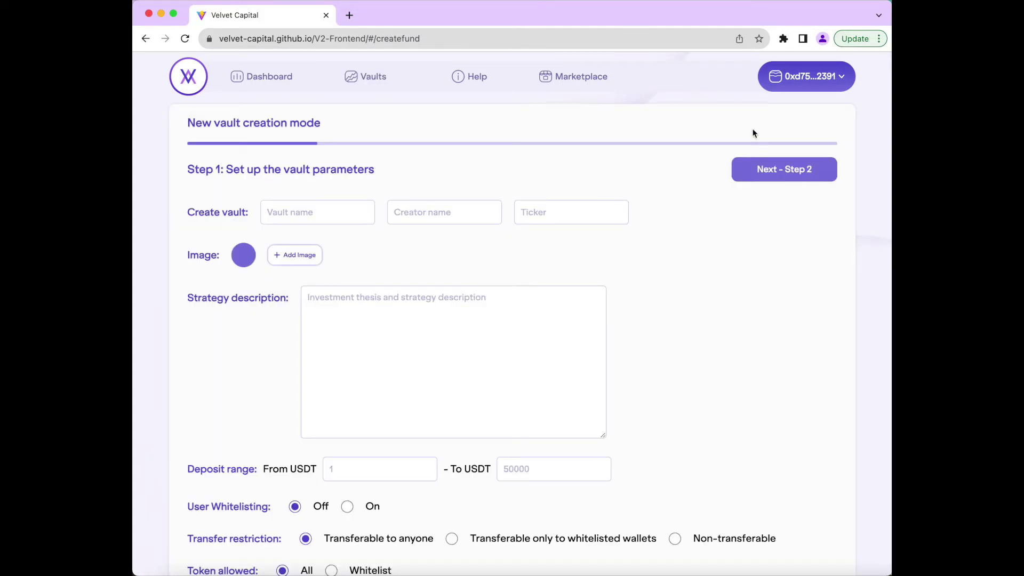
- Enter vault name DemoFund, the creator's name, and ticker DFD in the vault form
left_click(341, 207)
type("DemoFund")
left_click(430, 208)
type("M")
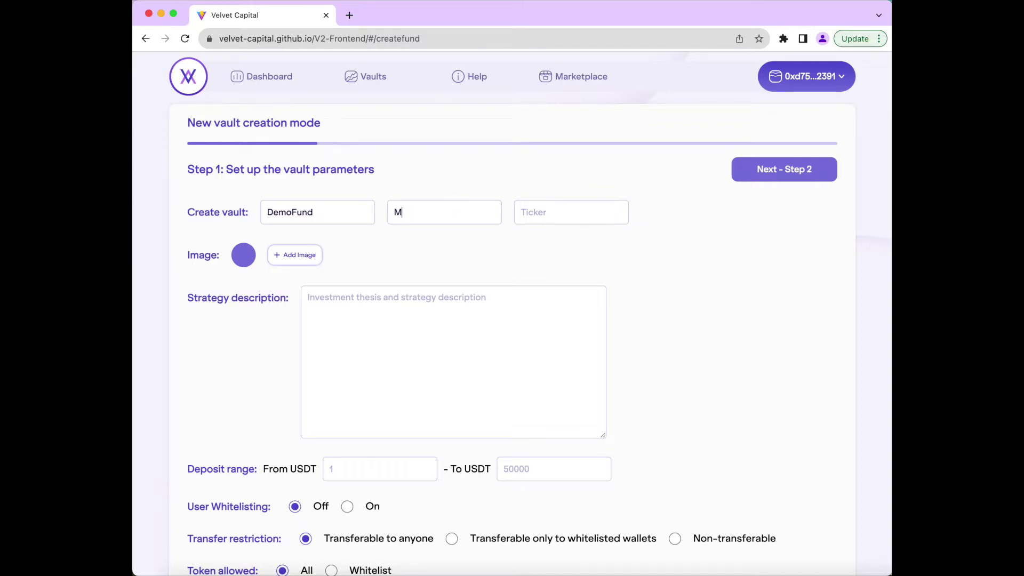
type("ike")
left_click(610, 219)
type("DFD")
left_click(300, 262)
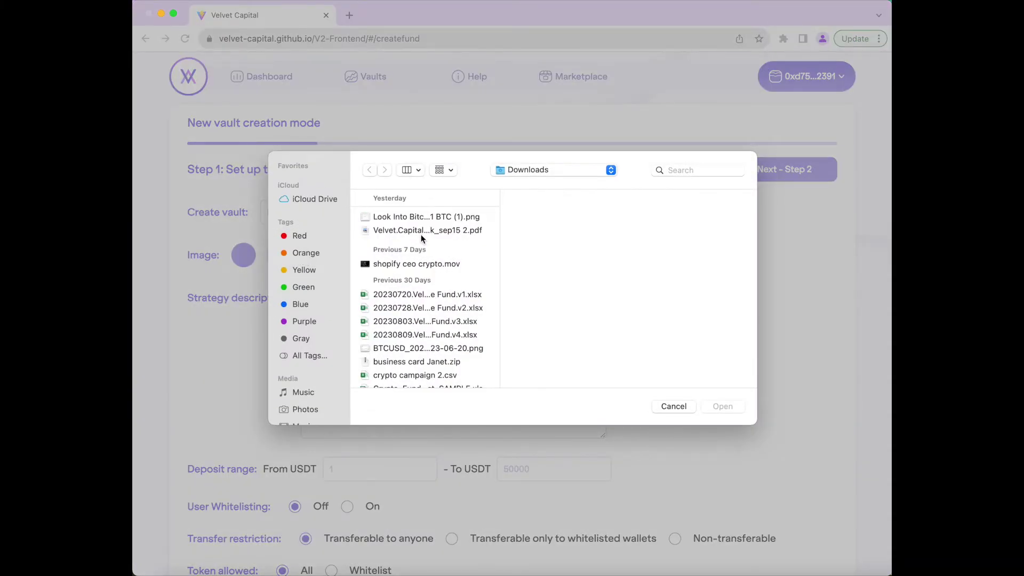
- Attach dark logo.png from the Velvet DAO logos folder as the vault image
scroll(411, 308, "down", 10)
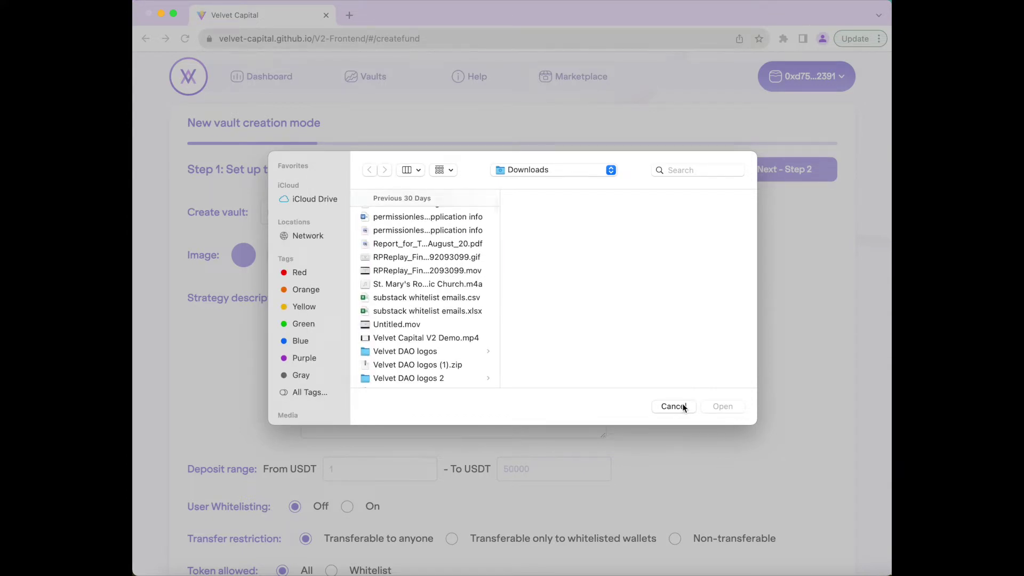
left_click(451, 351)
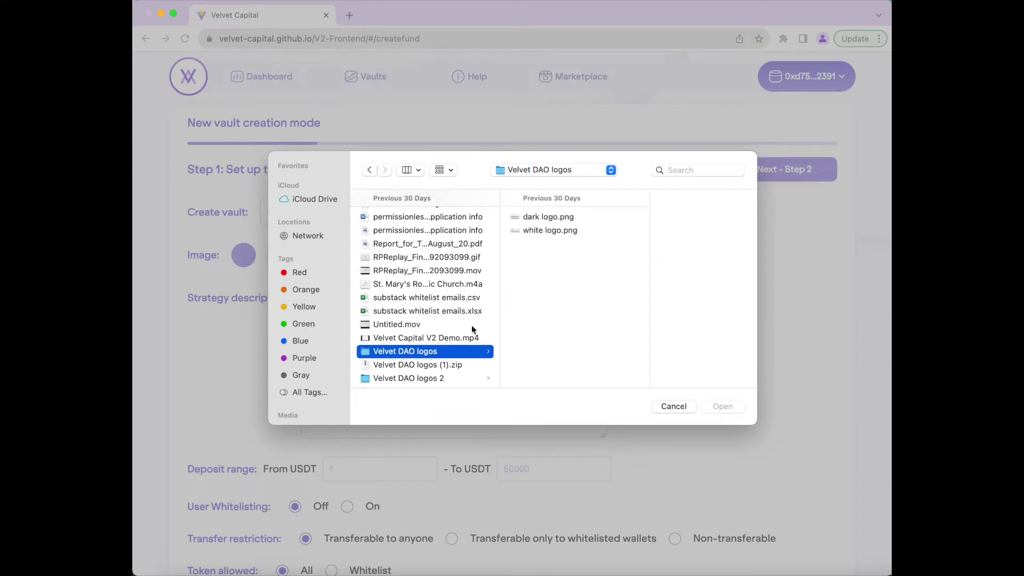
left_click(569, 218)
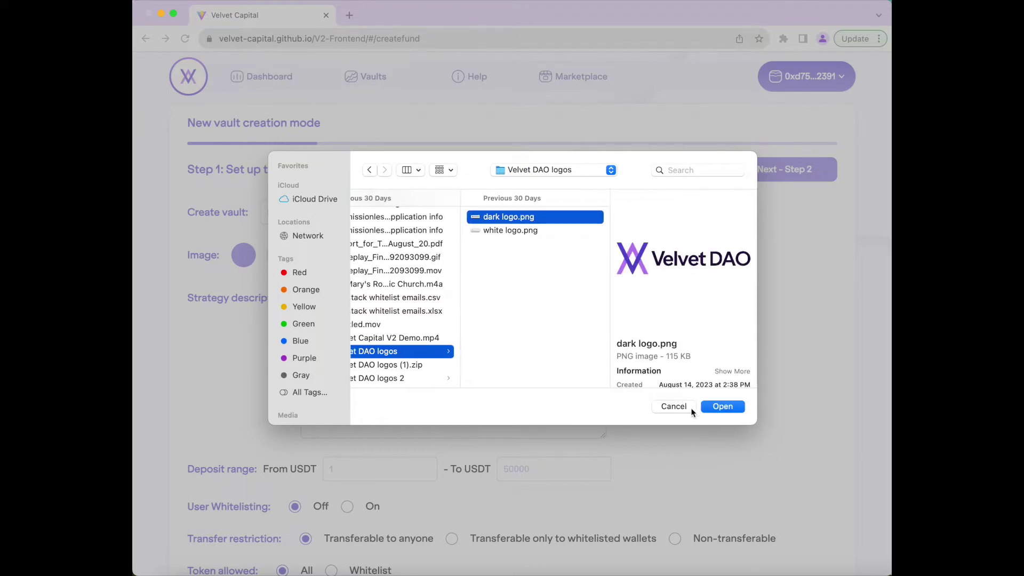
left_click(711, 407)
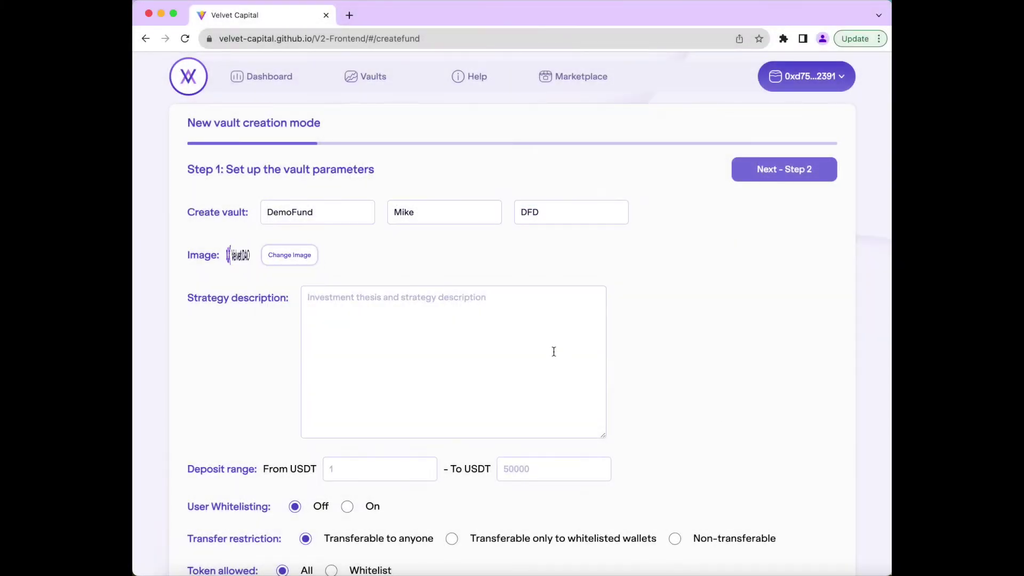
left_click(553, 351)
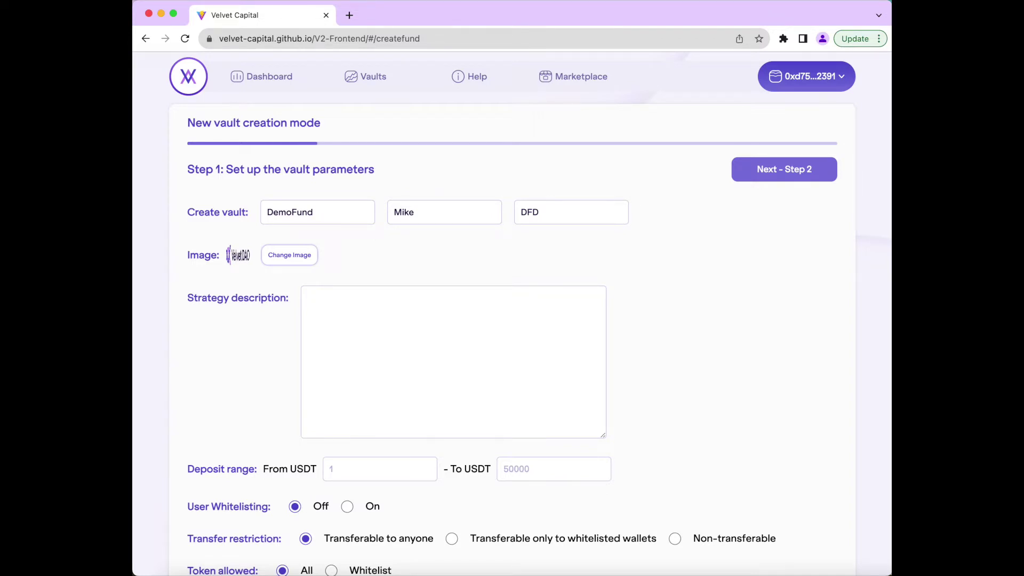
- Write the strategy description 'Long only discretionary fund', correcting the typo
type("Long only discretionary fund")
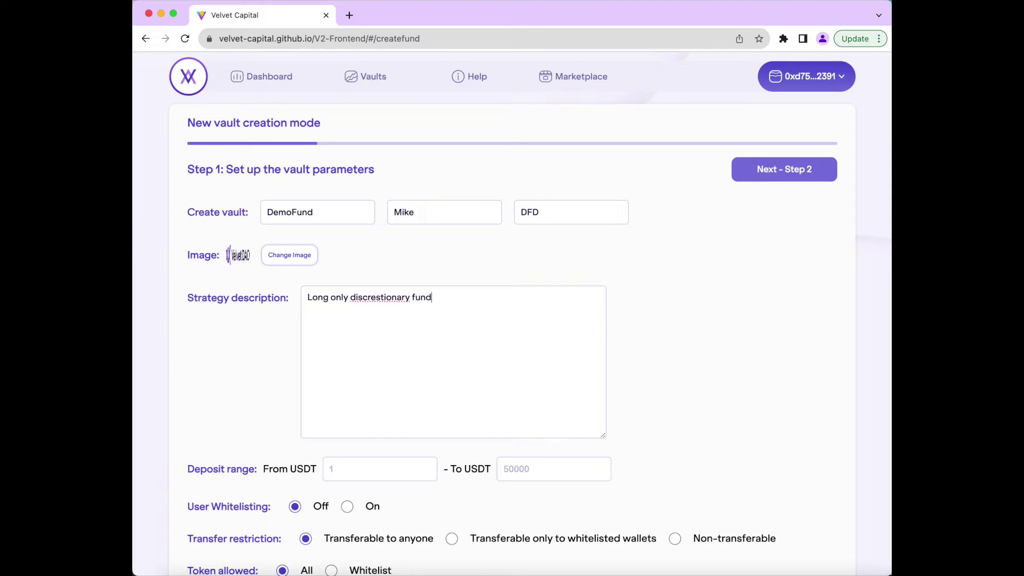
right_click(373, 300)
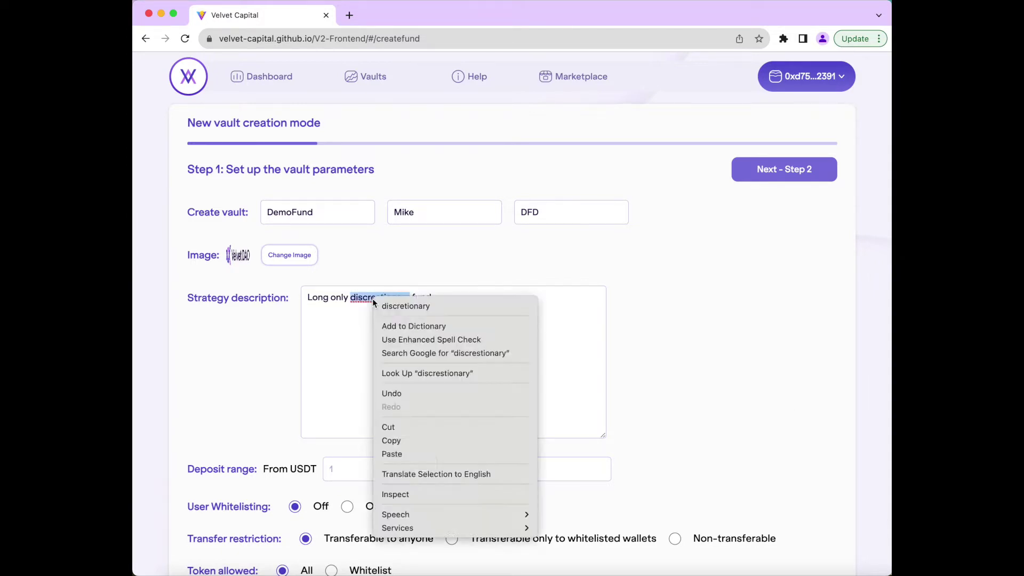
left_click(423, 303)
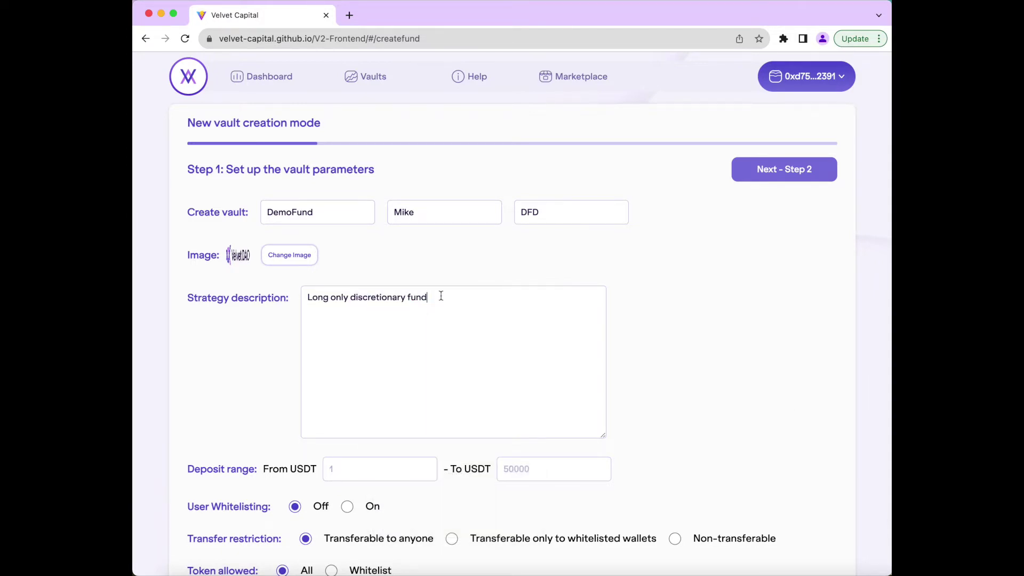
scroll(441, 295, "down", 3)
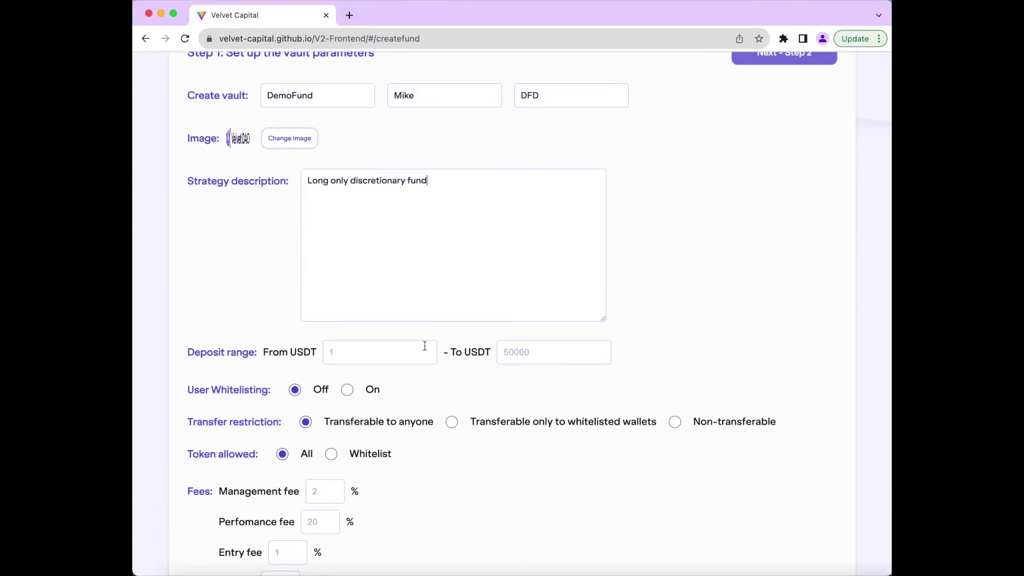
left_click(425, 346)
- Set the deposit range from 5 to 10000 USDT and switch user whitelisting On
type("5")
left_click(584, 352)
type("10000")
scroll(382, 402, "down", 2)
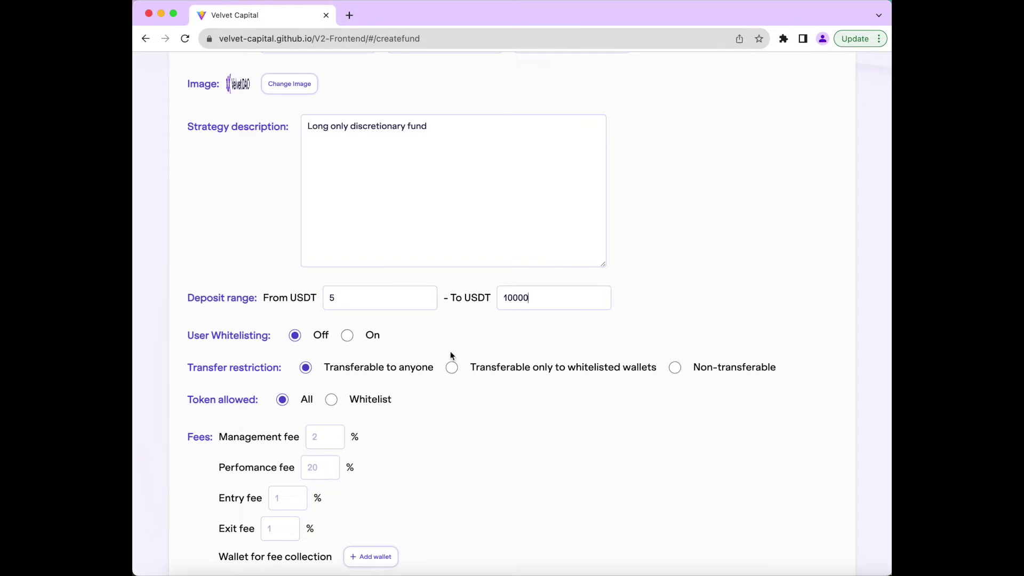
left_click(349, 334)
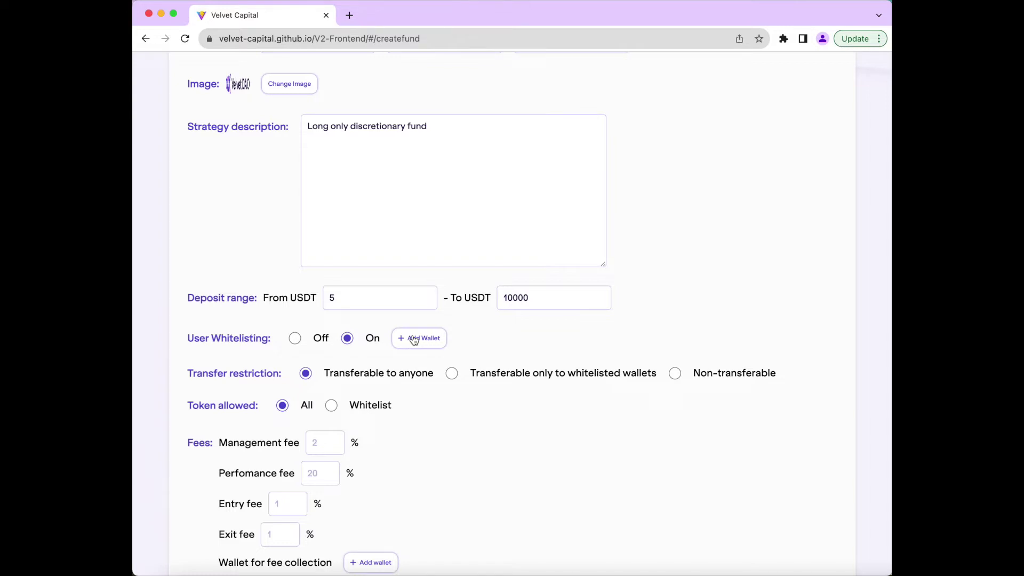
left_click(413, 339)
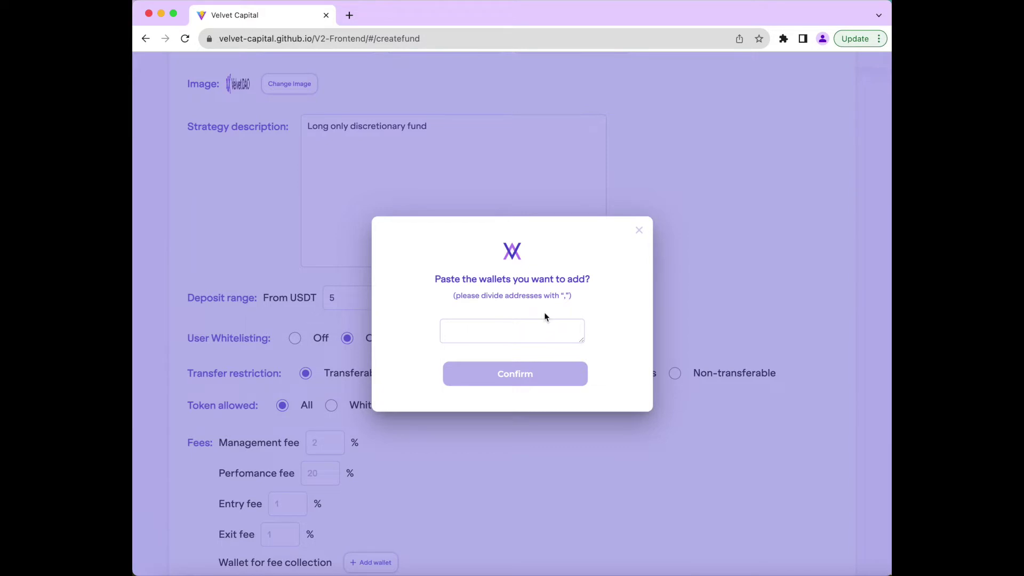
- Close the wallet-address dialog empty and set user whitelisting back to Off
left_click(638, 231)
left_click(310, 339)
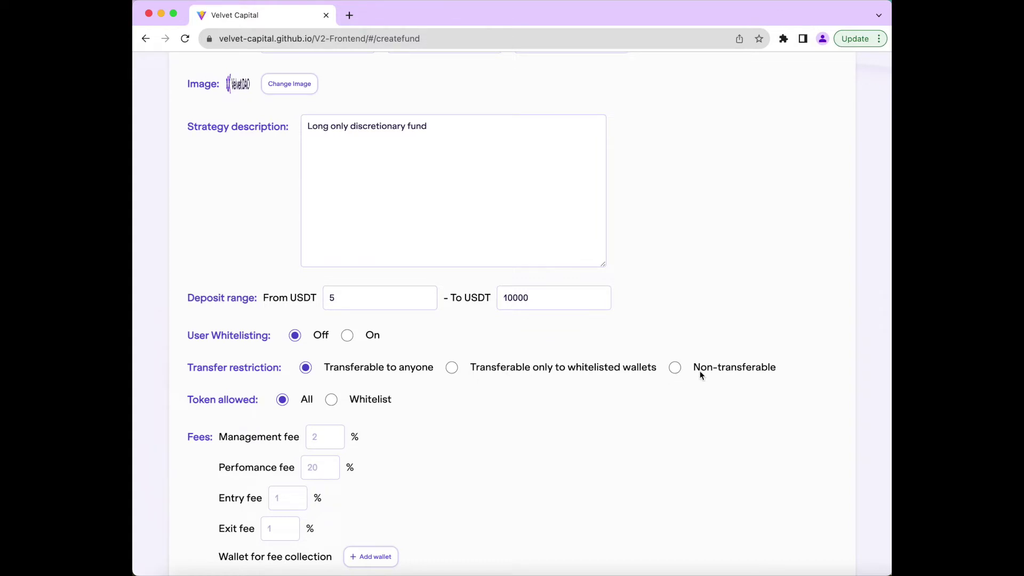
- Set Token allowed to Whitelist, browse the token list, and close it without choosing any
scroll(361, 411, "down", 2)
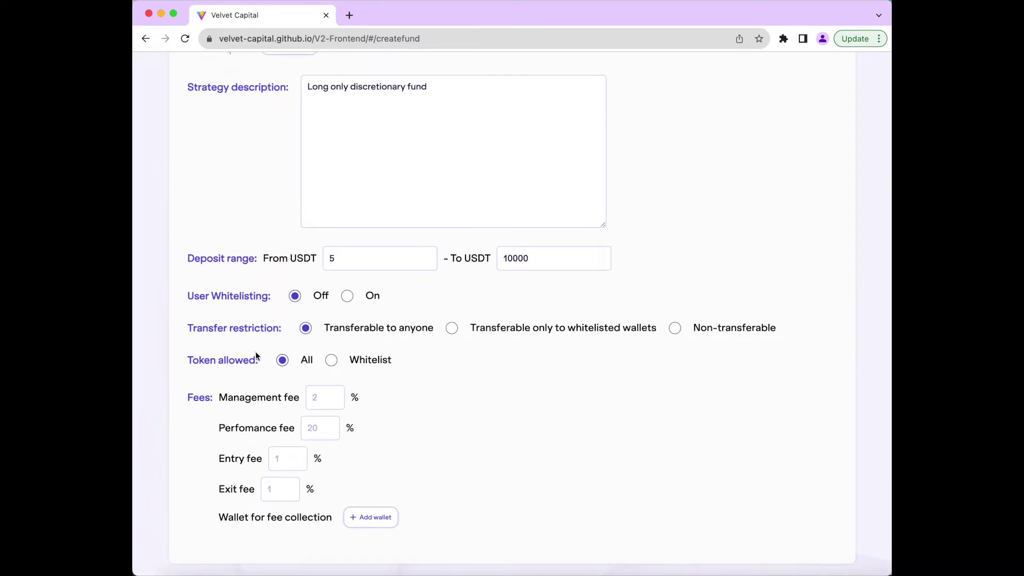
left_click(331, 361)
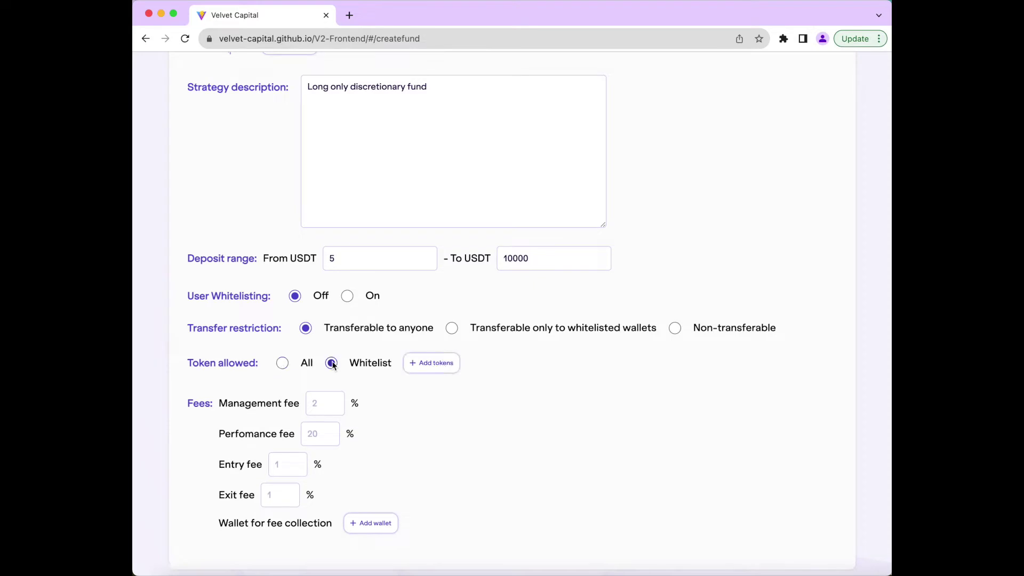
left_click(436, 363)
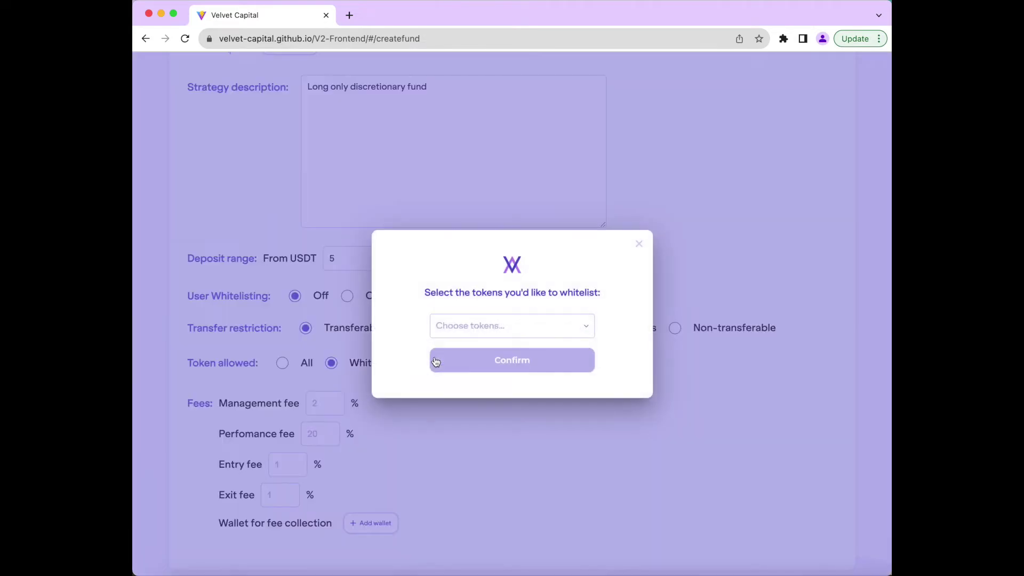
left_click(464, 324)
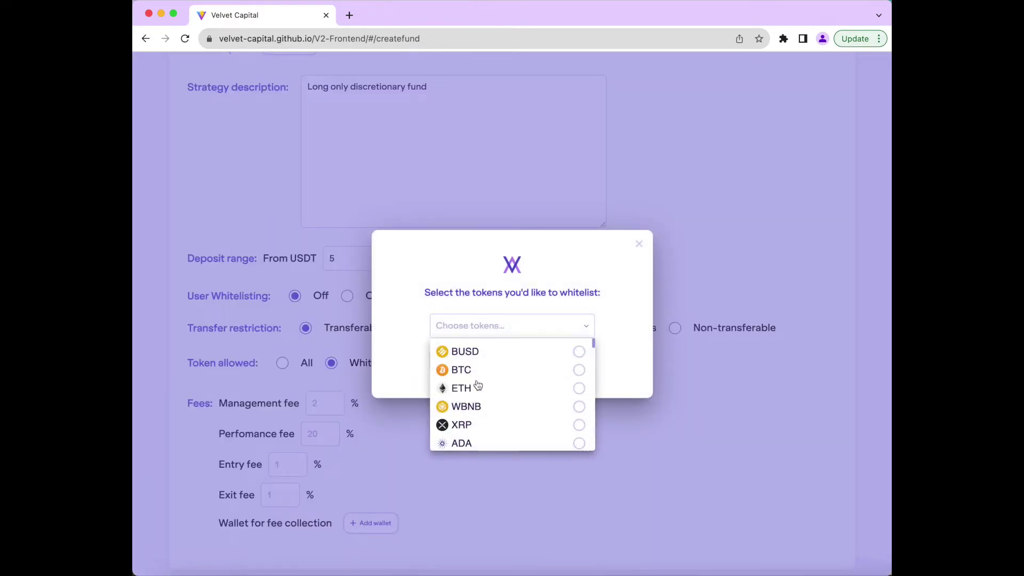
scroll(477, 384, "down", 2)
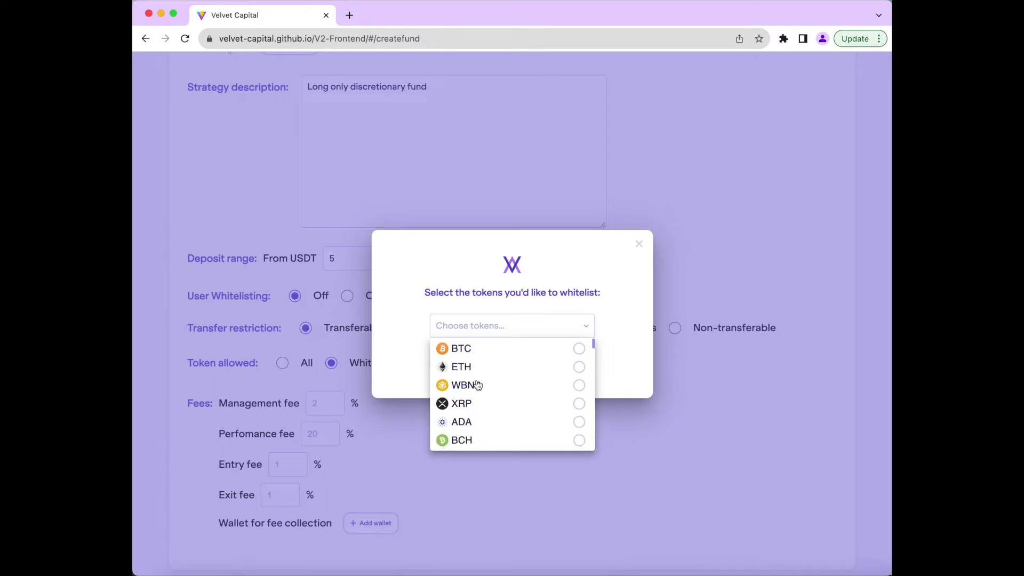
scroll(477, 384, "down", 5)
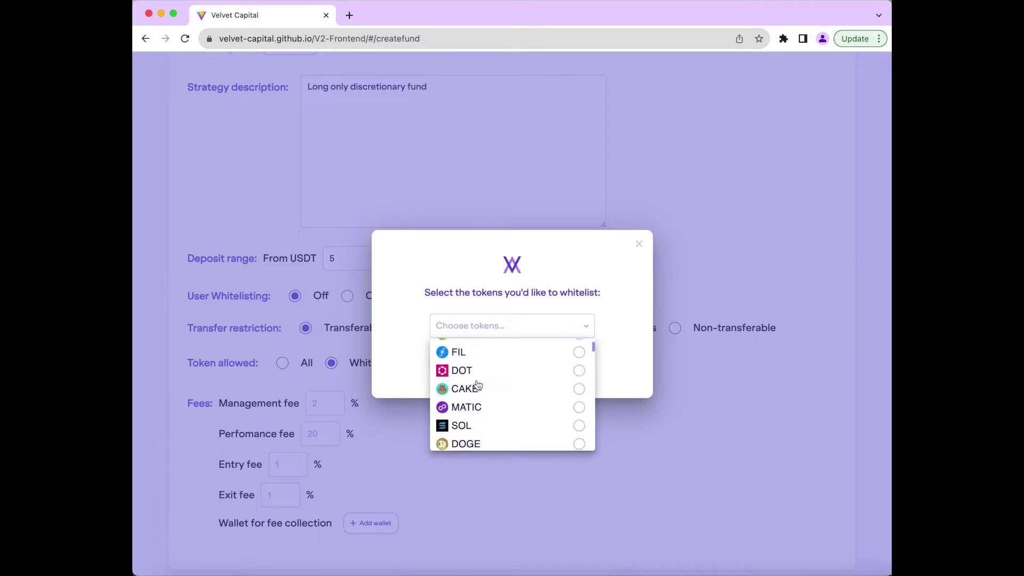
scroll(477, 384, "down", 5)
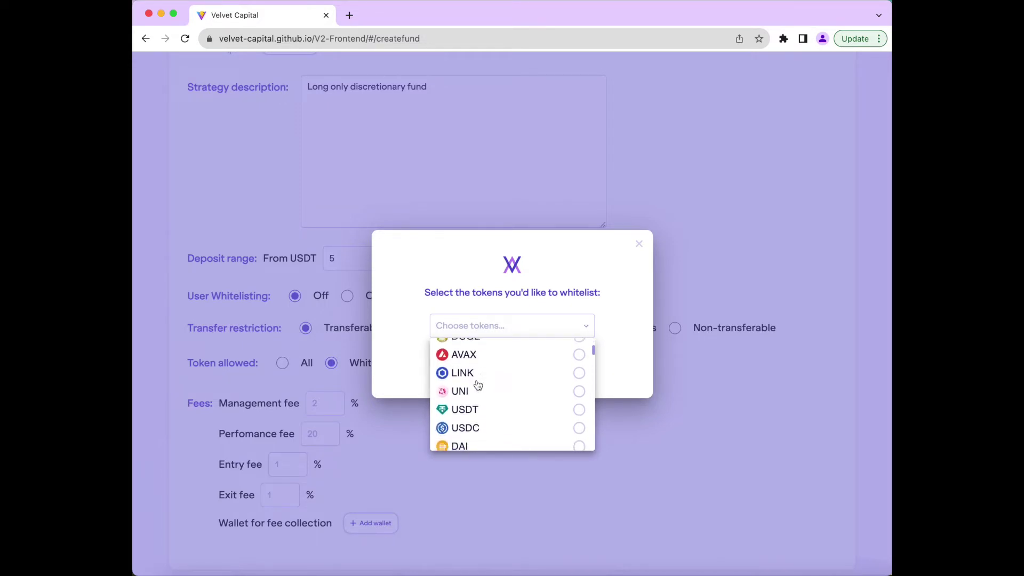
scroll(477, 384, "down", 3)
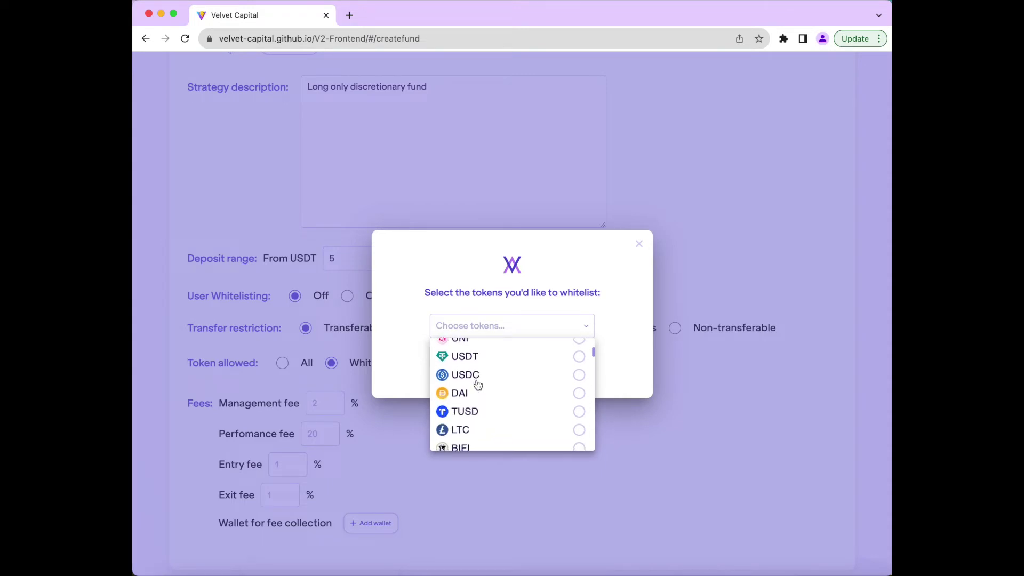
scroll(477, 385, "down", 1)
scroll(477, 385, "down", 1)
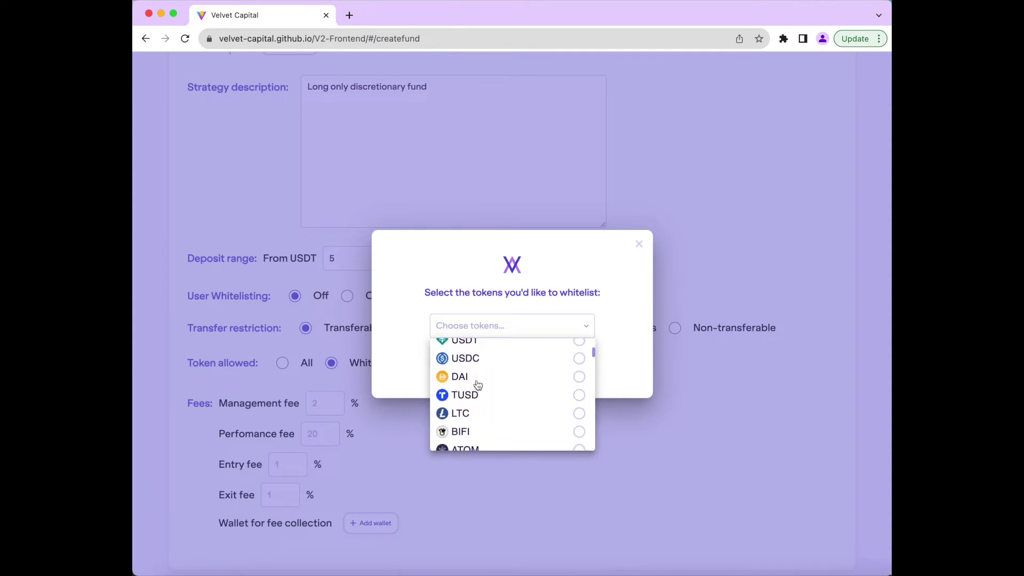
scroll(478, 384, "down", 5)
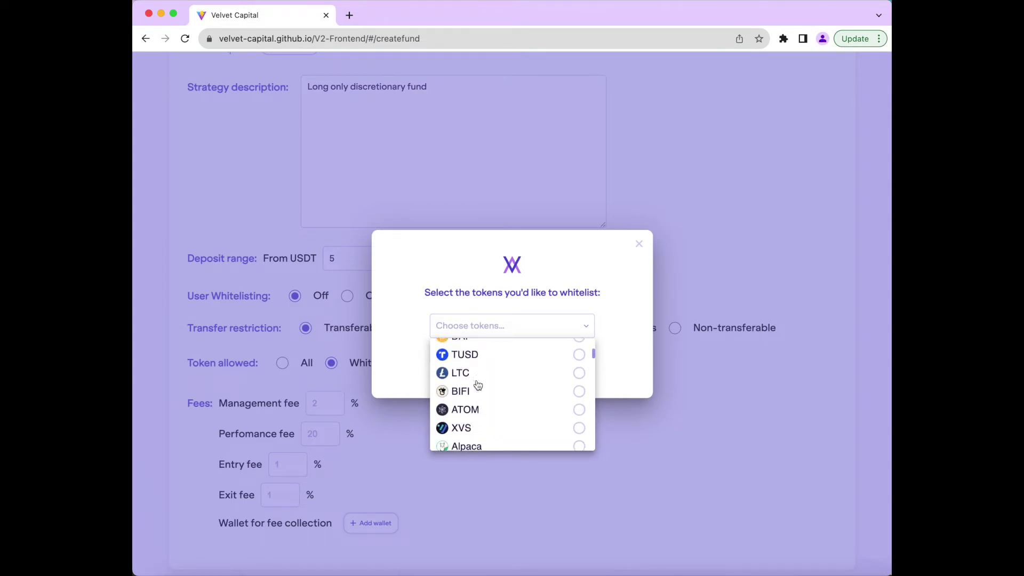
left_click(639, 244)
left_click(638, 245)
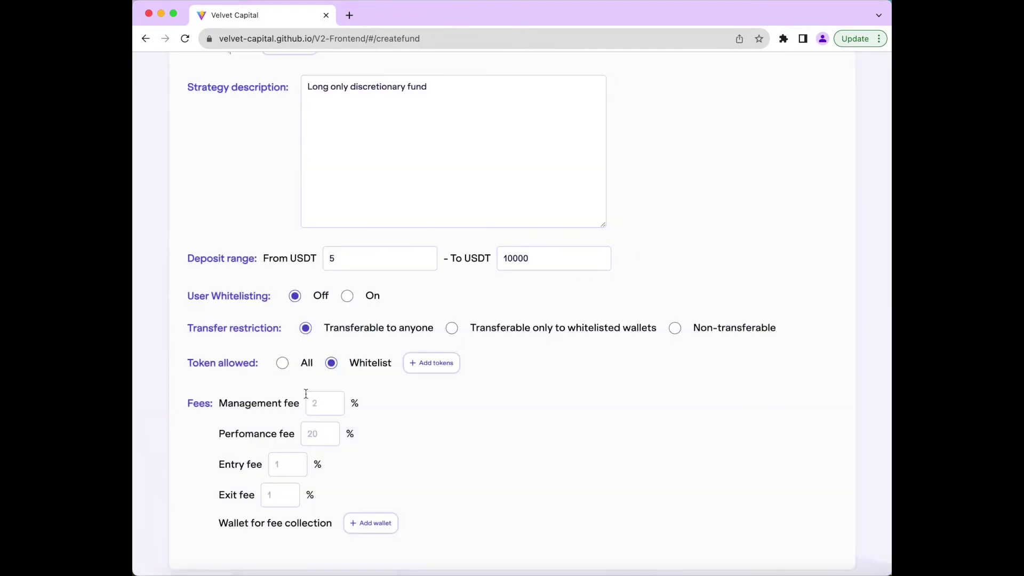
- Switch token allowance back to All and enter a 2% management fee
left_click(283, 363)
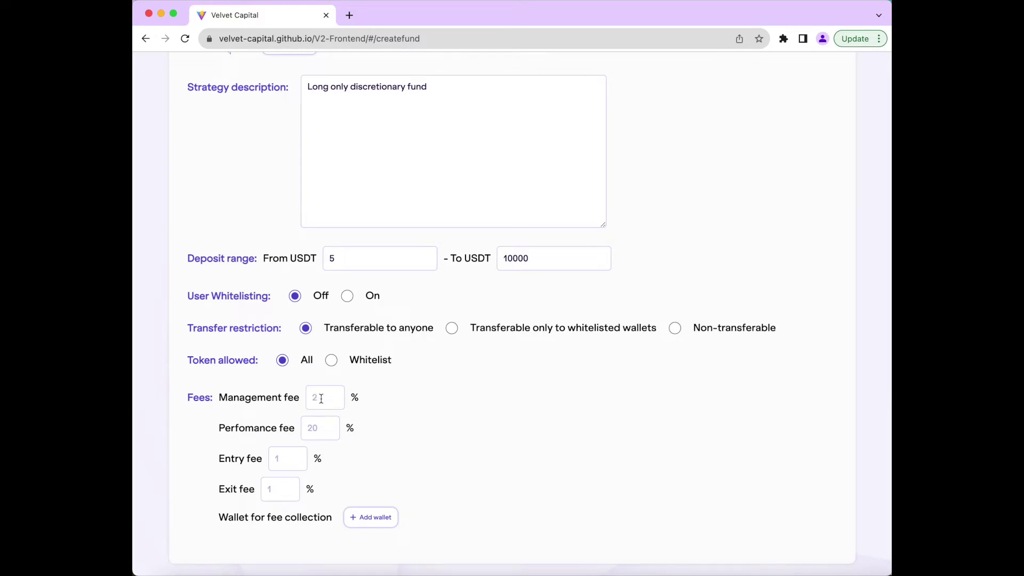
left_click(321, 398)
type("2")
left_click(321, 422)
- Copy your MetaMask address and add it as the fee-collection wallet
left_click(783, 38)
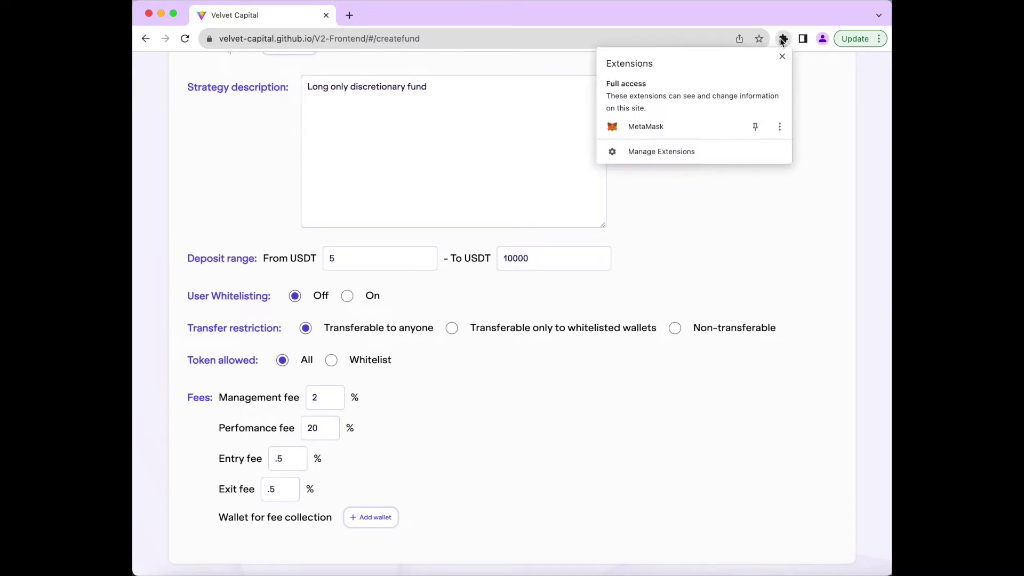
left_click(687, 125)
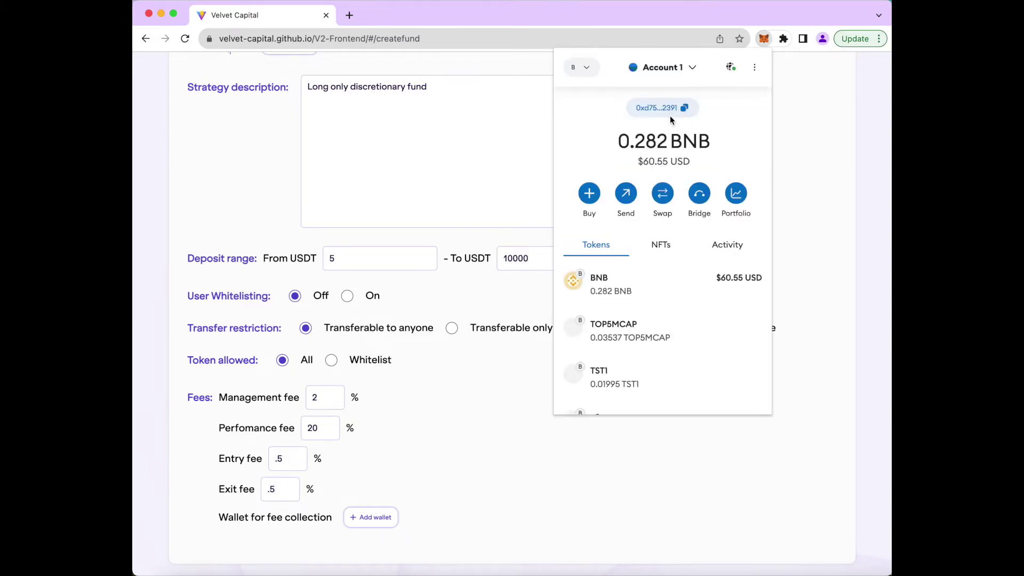
left_click(670, 114)
left_click(827, 143)
left_click(352, 516)
key("super+v")
left_click(491, 365)
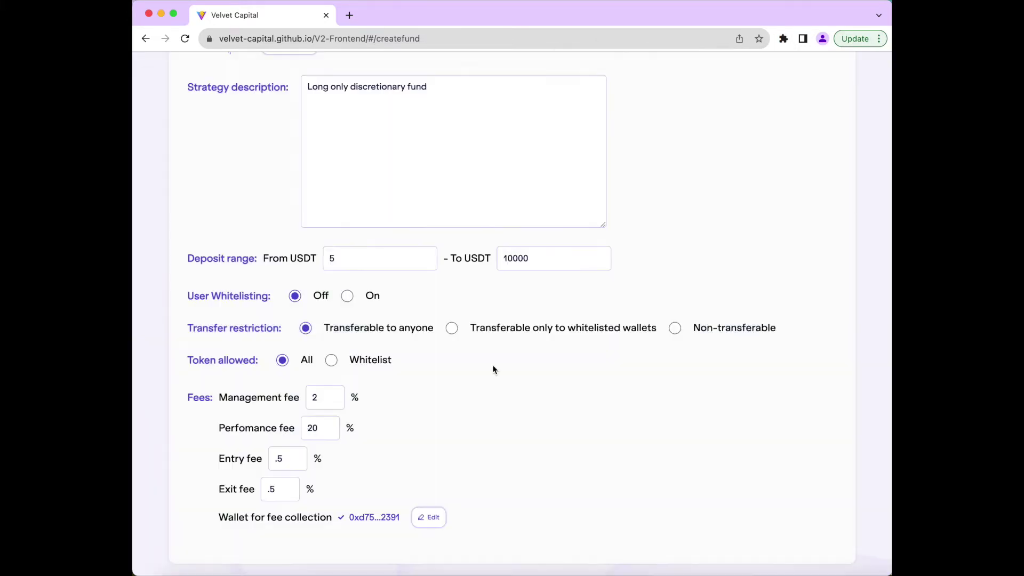
- Go to Next - Step 2 and confirm the Deploy Fund transaction in MetaMask
scroll(494, 364, "up", 4)
left_click(767, 163)
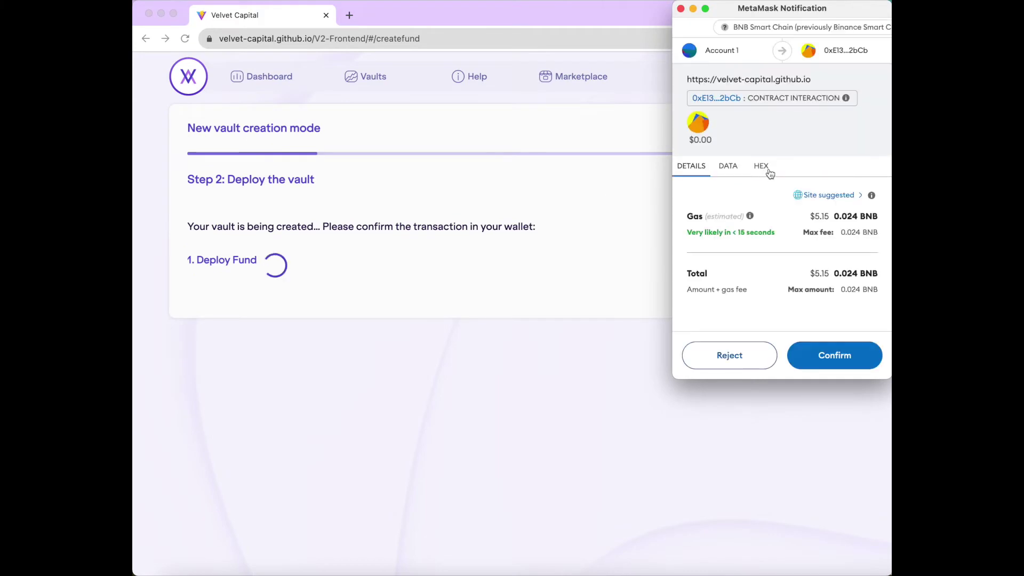
left_click(819, 351)
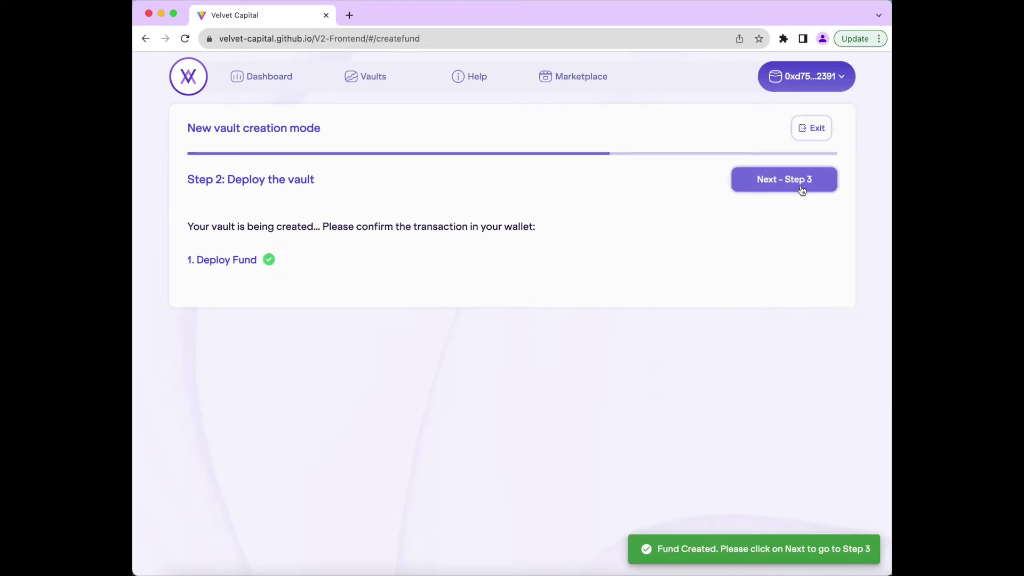
- Advance to Step 3 and browse the available tokens: BUSD, BTC, ETH, WBNB, XRP, ADA
left_click(801, 190)
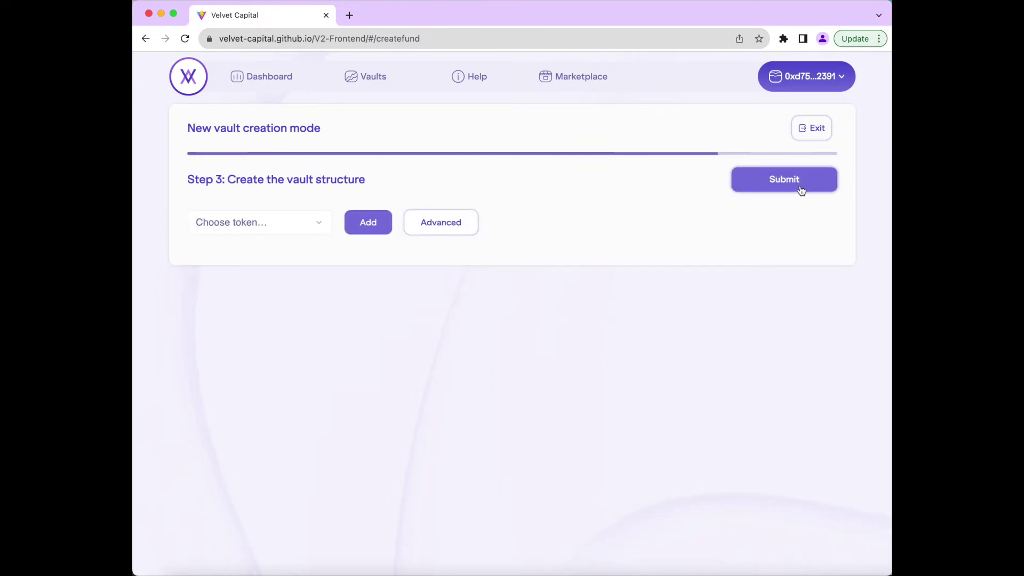
left_click(294, 221)
scroll(294, 219, "down", 10)
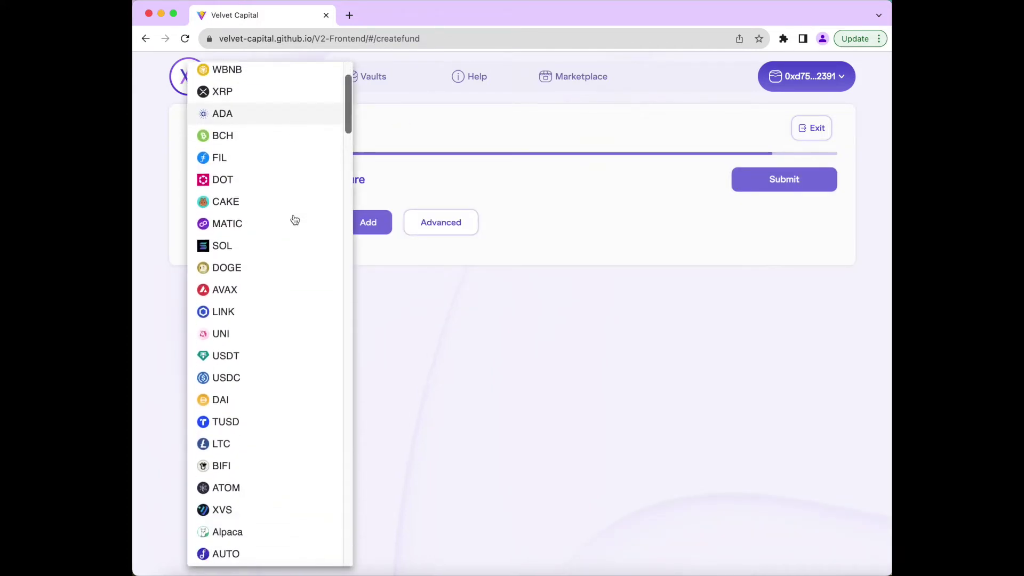
scroll(295, 220, "down", 10)
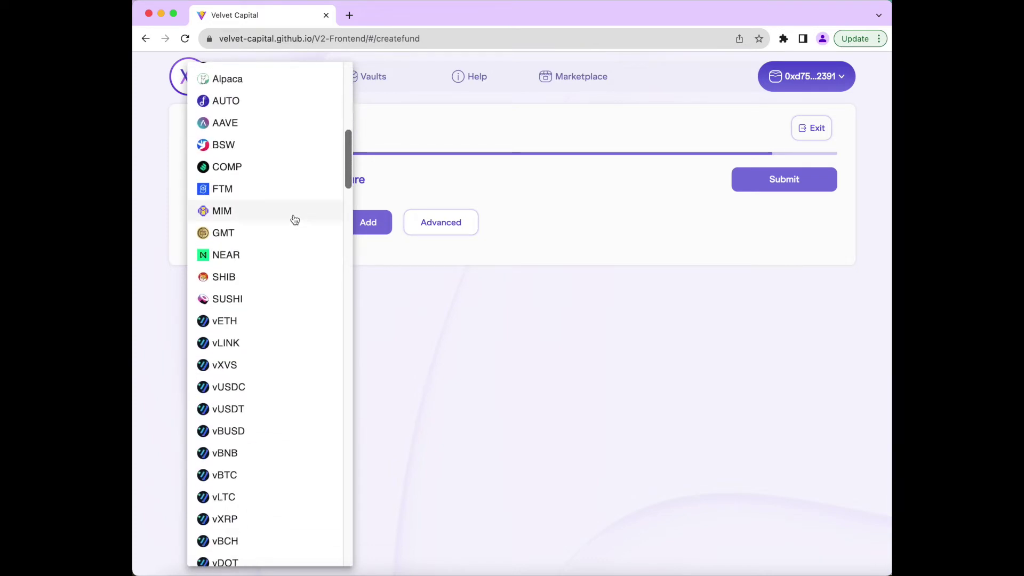
scroll(295, 219, "down", 15)
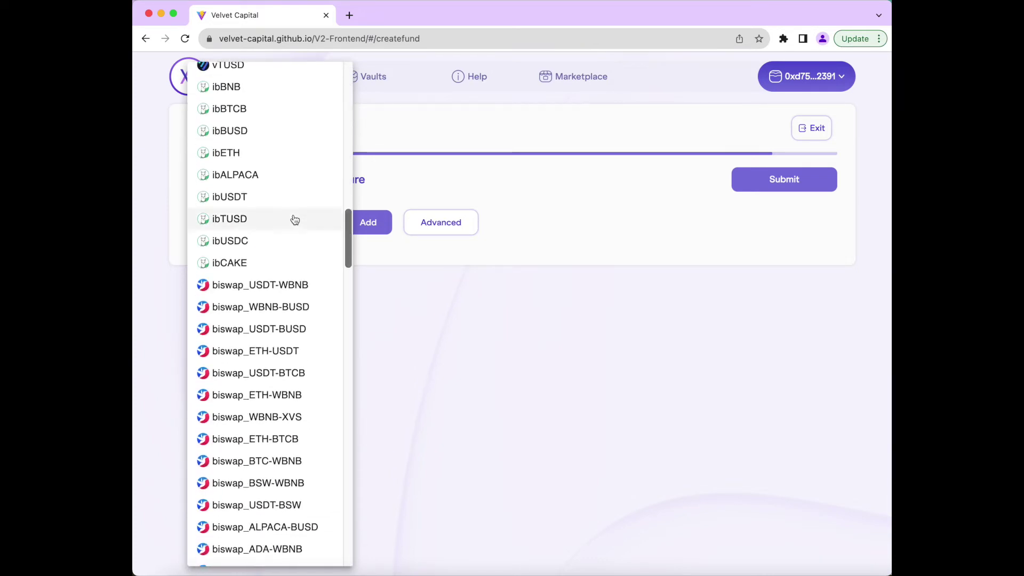
scroll(294, 218, "down", 5)
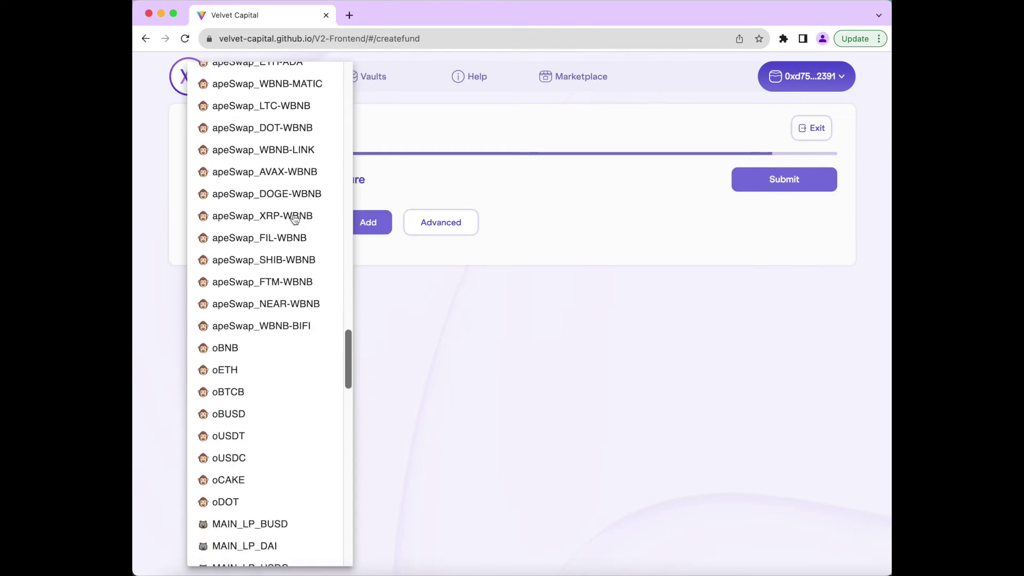
left_click(429, 209)
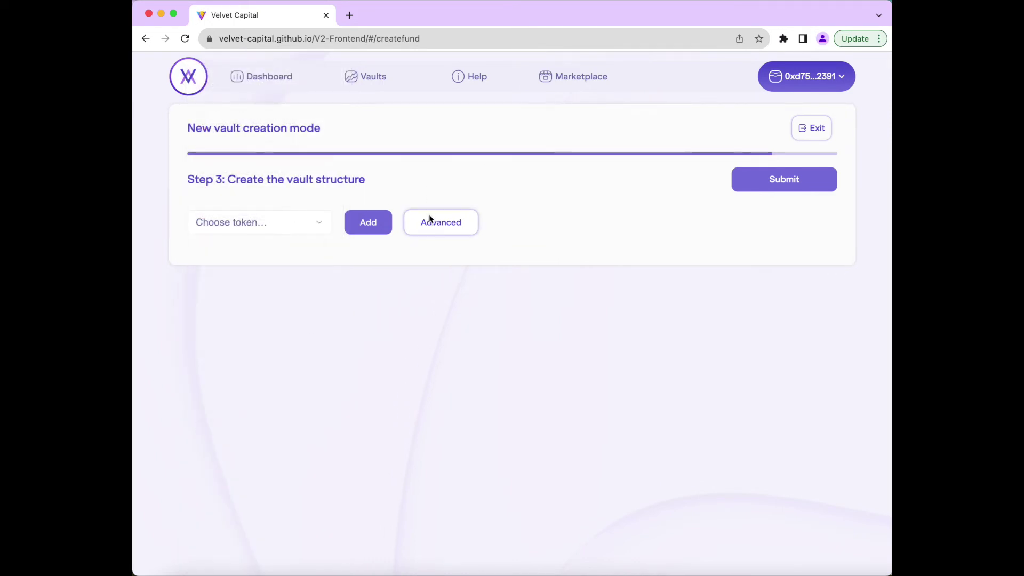
left_click(428, 219)
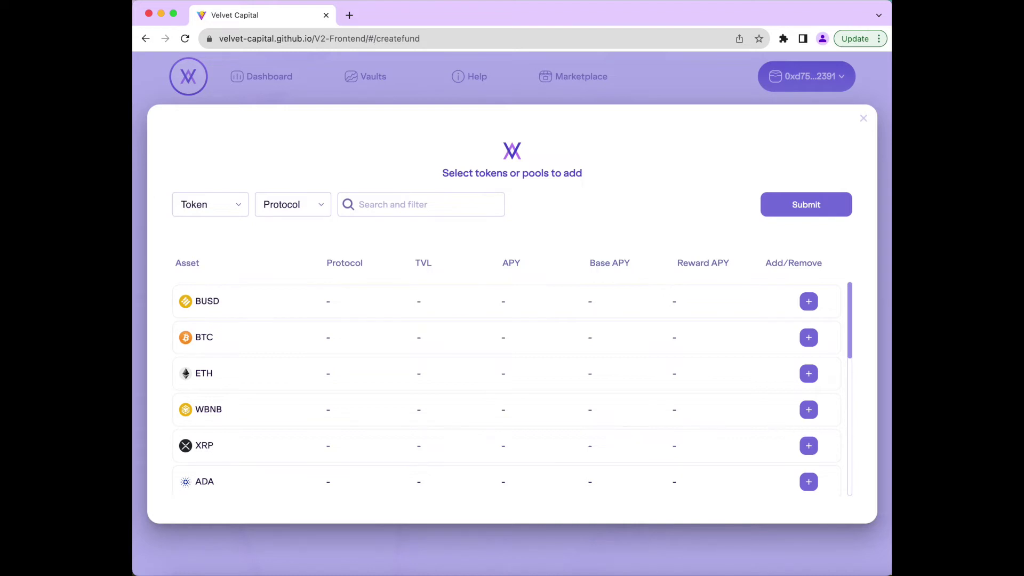
- Find vETH in the advanced token list and add it to the vault's assets
scroll(457, 308, "down", 10)
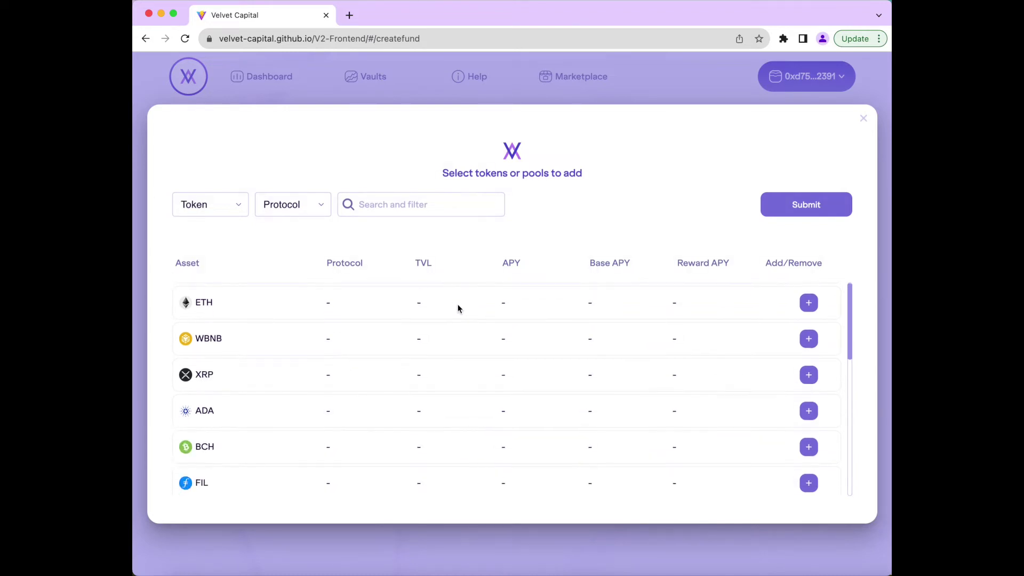
scroll(457, 307, "down", 15)
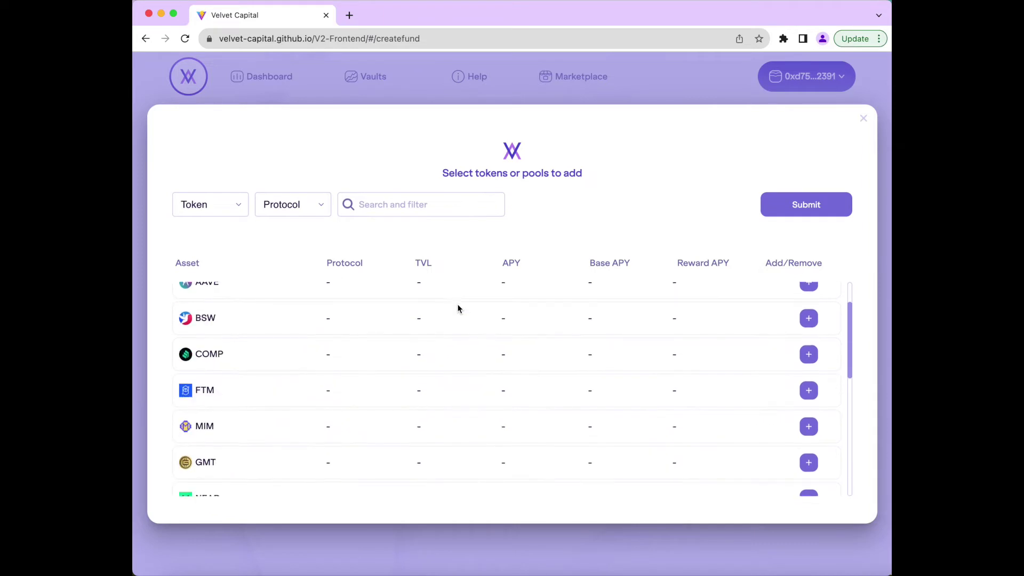
scroll(457, 307, "down", 10)
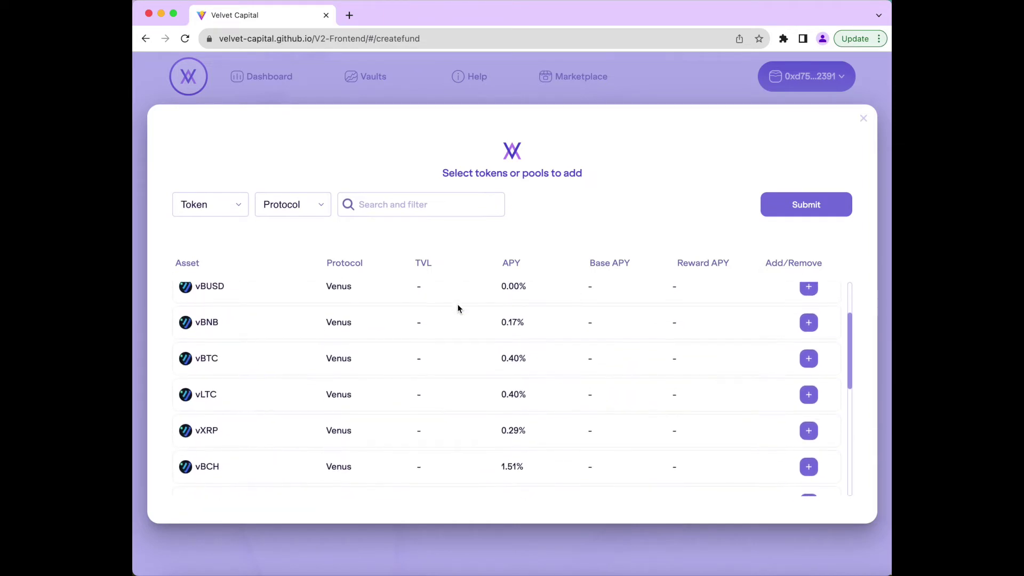
scroll(457, 308, "down", 10)
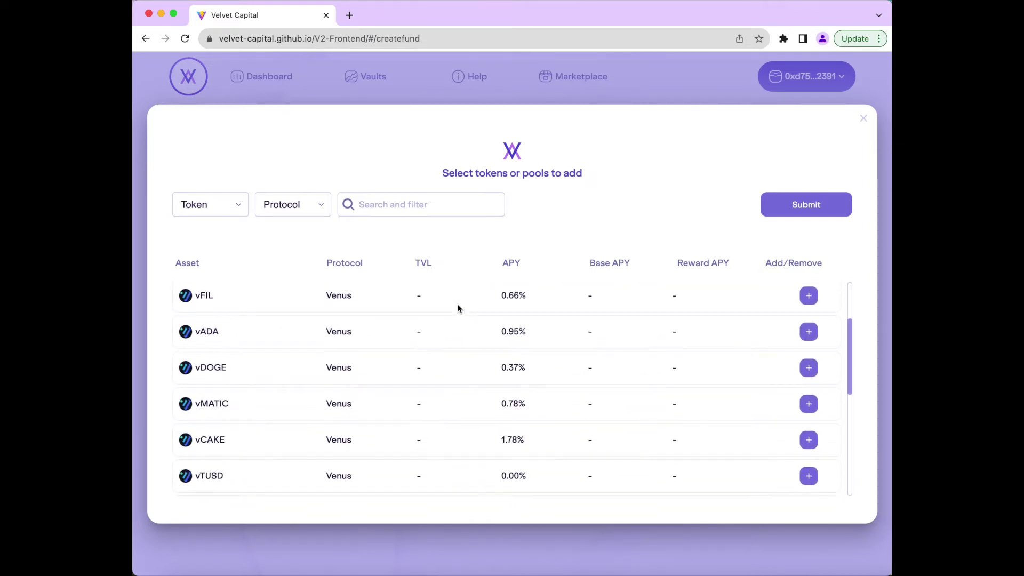
scroll(457, 308, "down", 8)
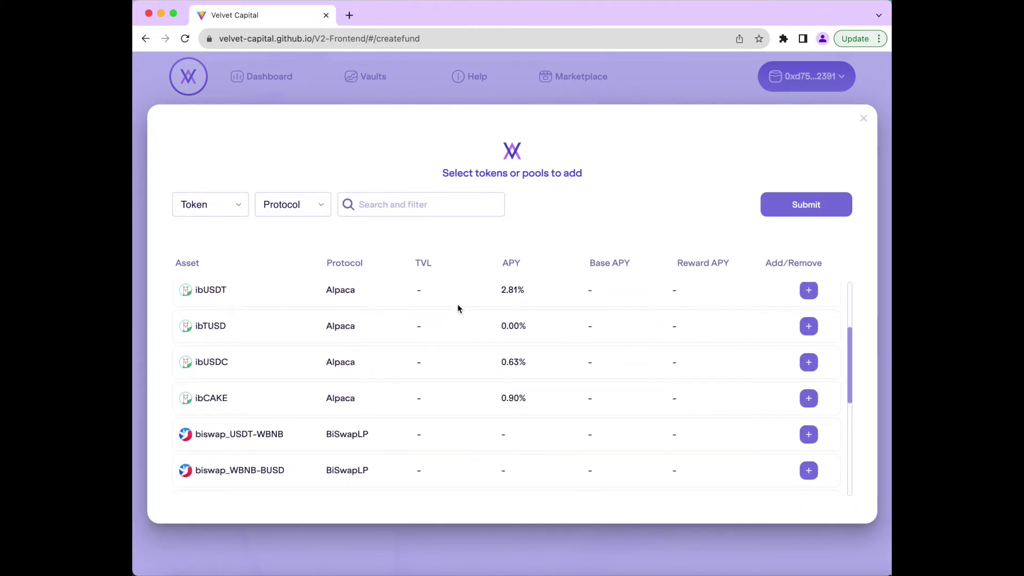
scroll(457, 307, "down", 8)
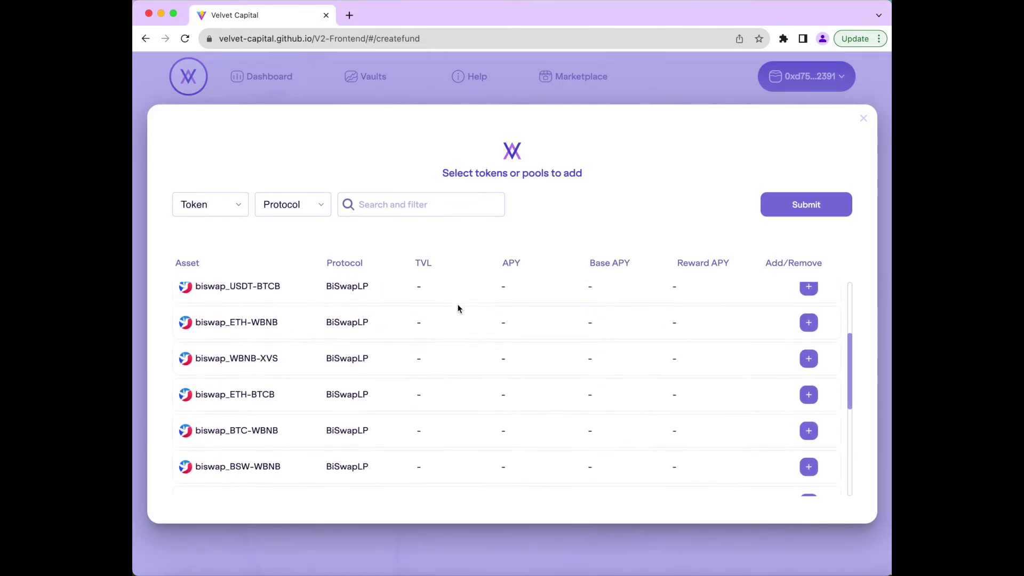
scroll(457, 308, "up", 20)
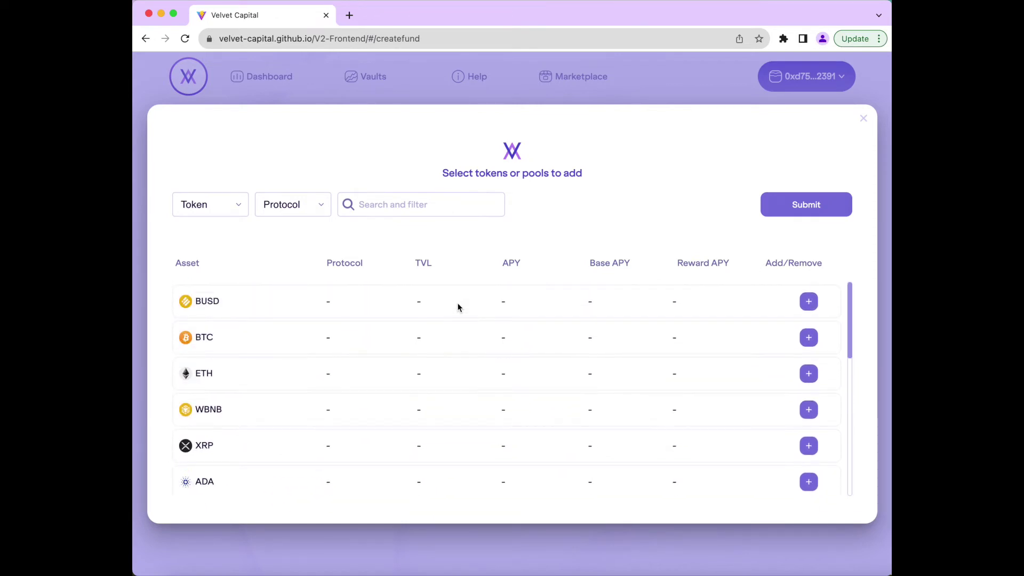
scroll(806, 339, "down", 5)
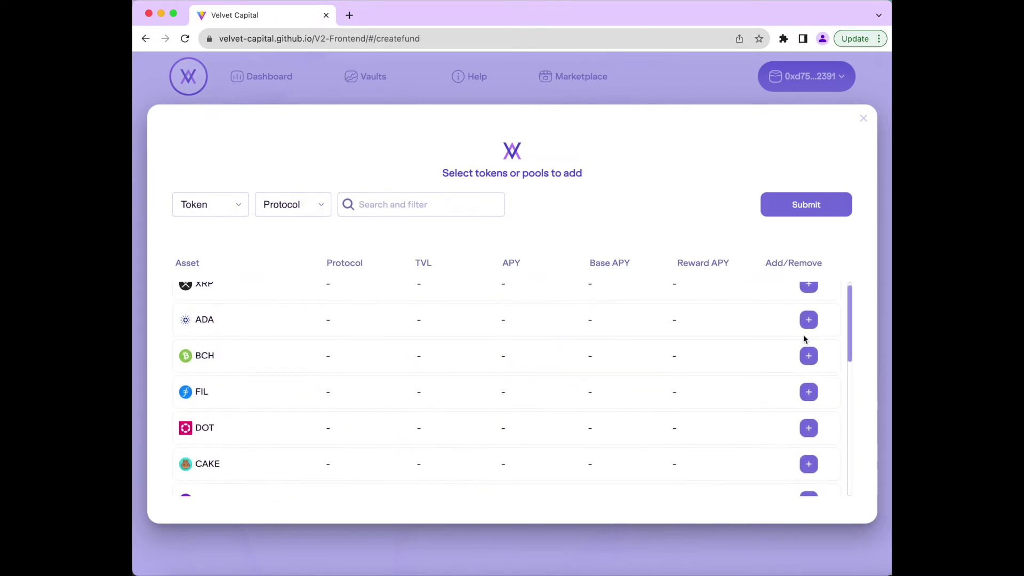
scroll(806, 300, "down", 10)
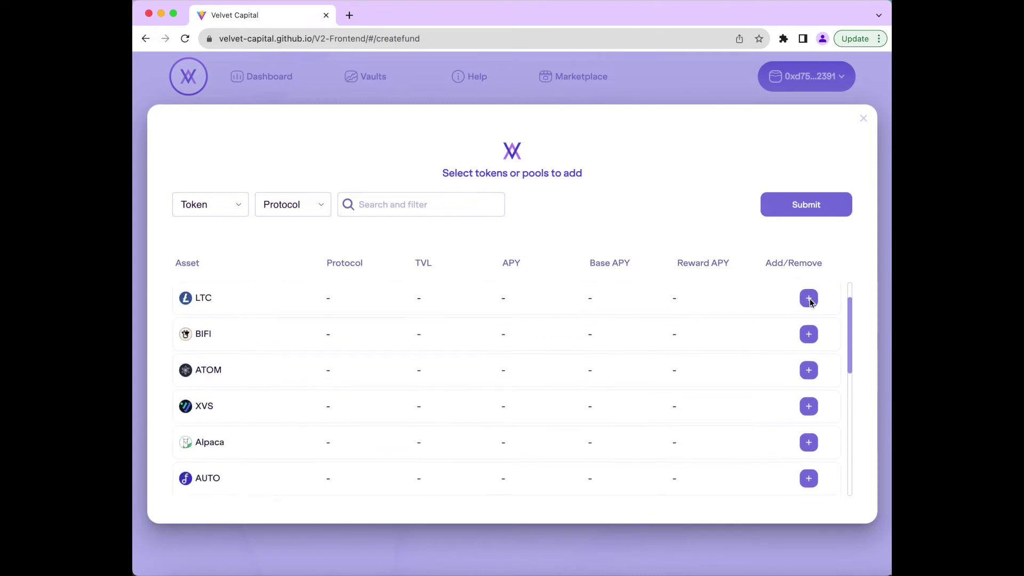
scroll(810, 303, "down", 3)
left_click(808, 339)
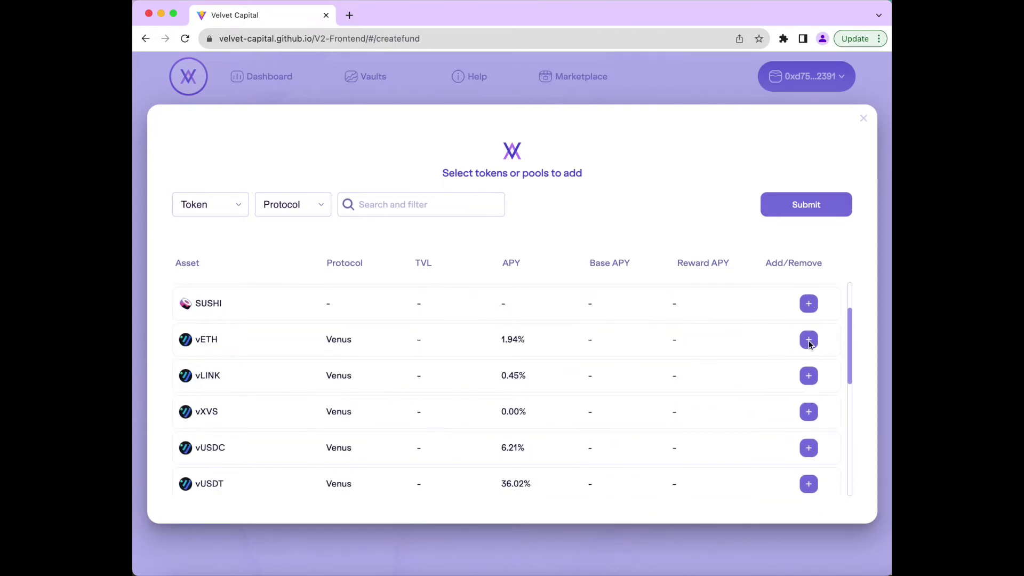
- Add ibUSDT and biswap_ETH-USDT, then submit the chosen assets
scroll(700, 405, "down", 10)
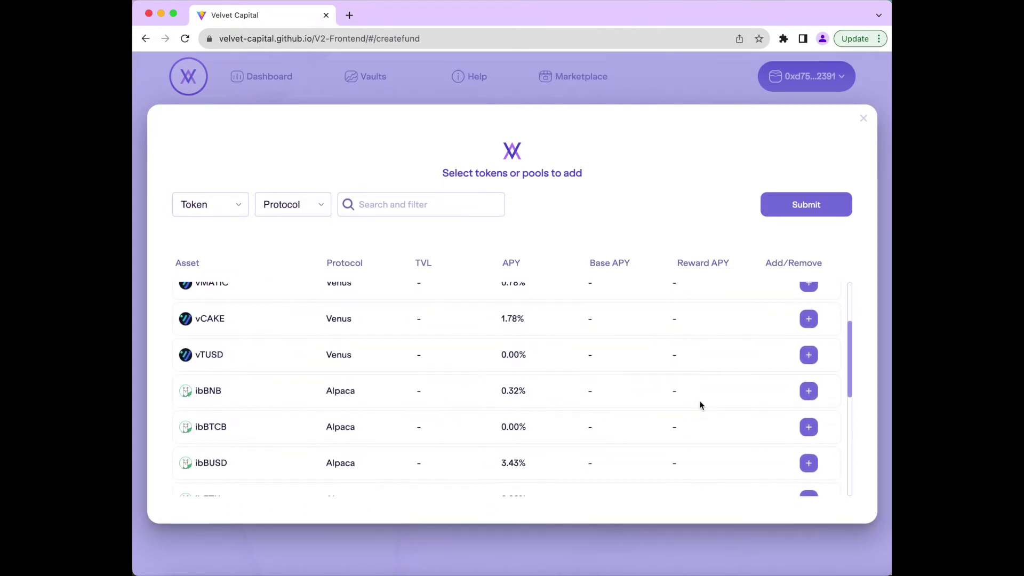
scroll(700, 405, "down", 2)
scroll(700, 405, "down", 3)
left_click(808, 378)
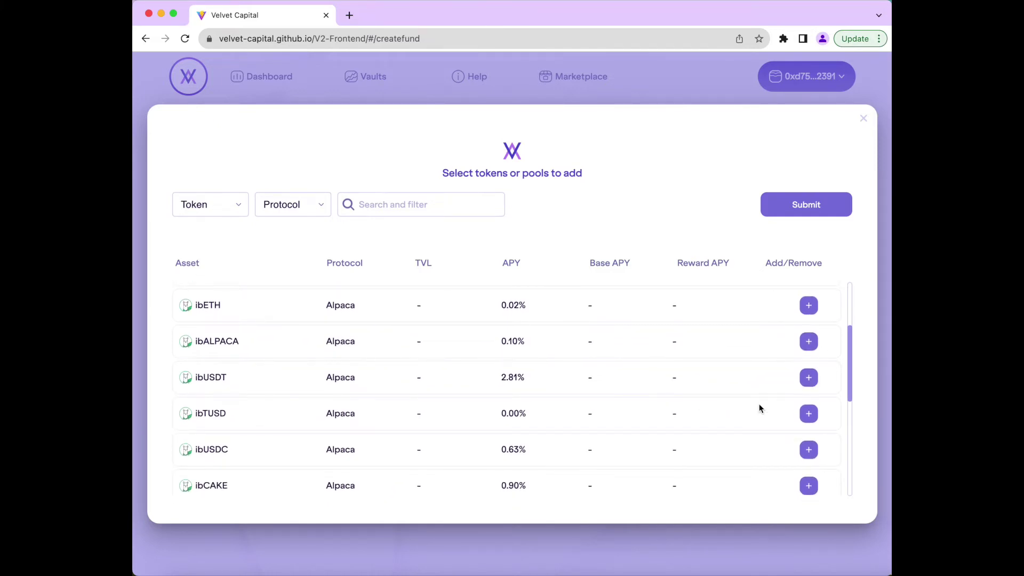
scroll(759, 405, "down", 3)
scroll(759, 407, "down", 6)
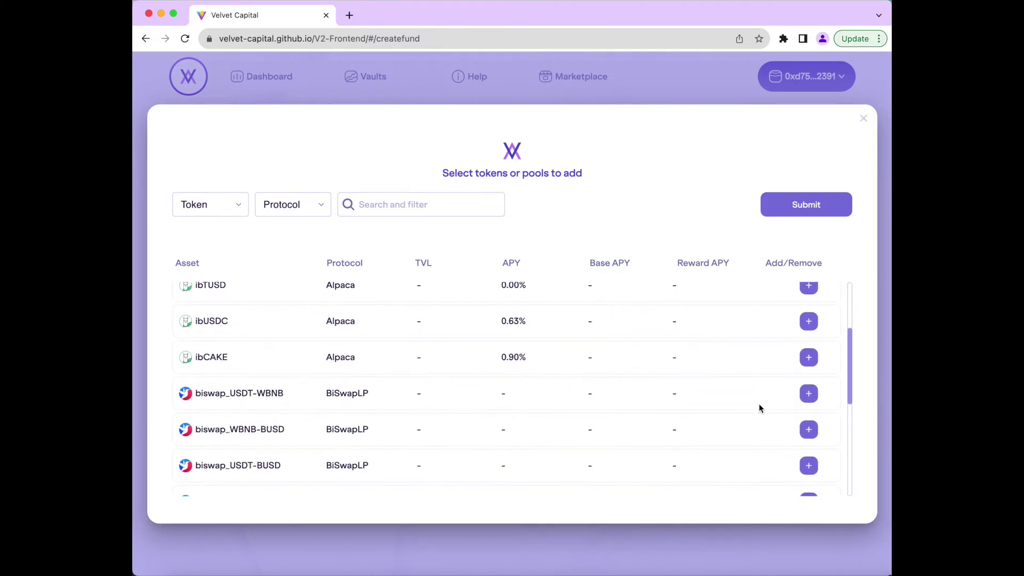
scroll(760, 408, "down", 1)
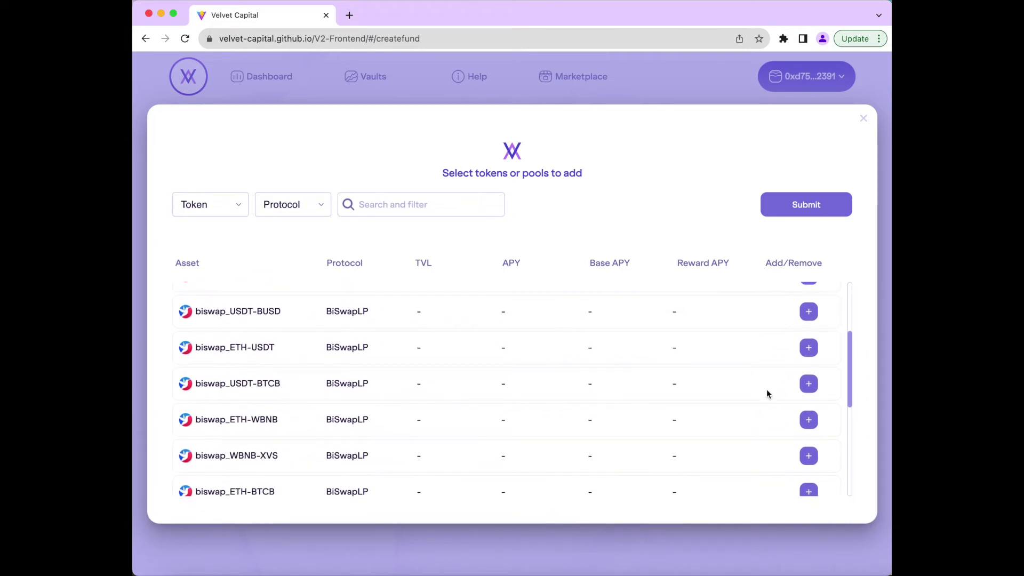
left_click(810, 346)
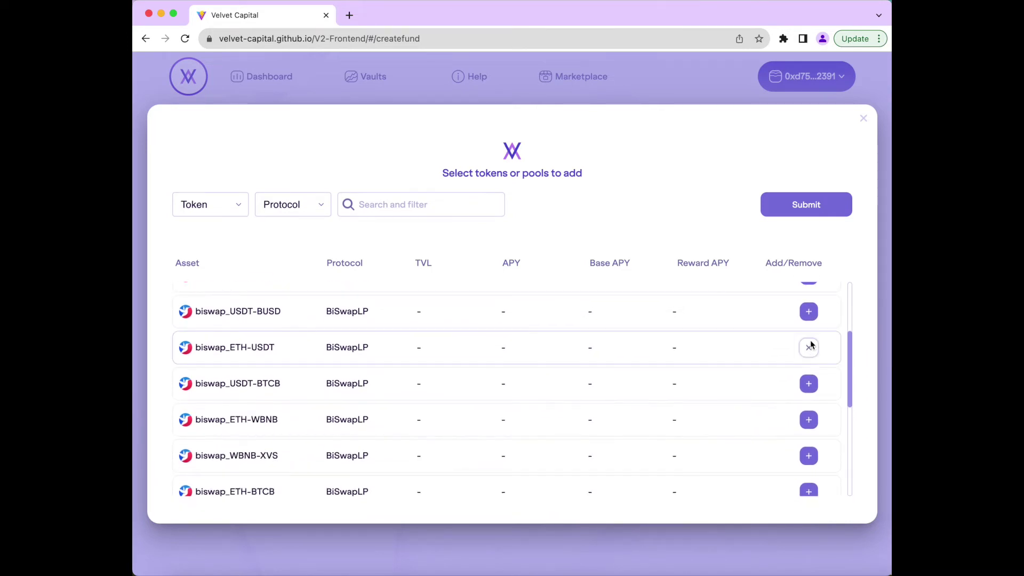
left_click(822, 207)
- Set BTC, FIL, vETH and ibUSDT to 20% allocation, then submit and confirm the structure in MetaMask
left_click(569, 243)
key("BackSpace")
key("BackSpace")
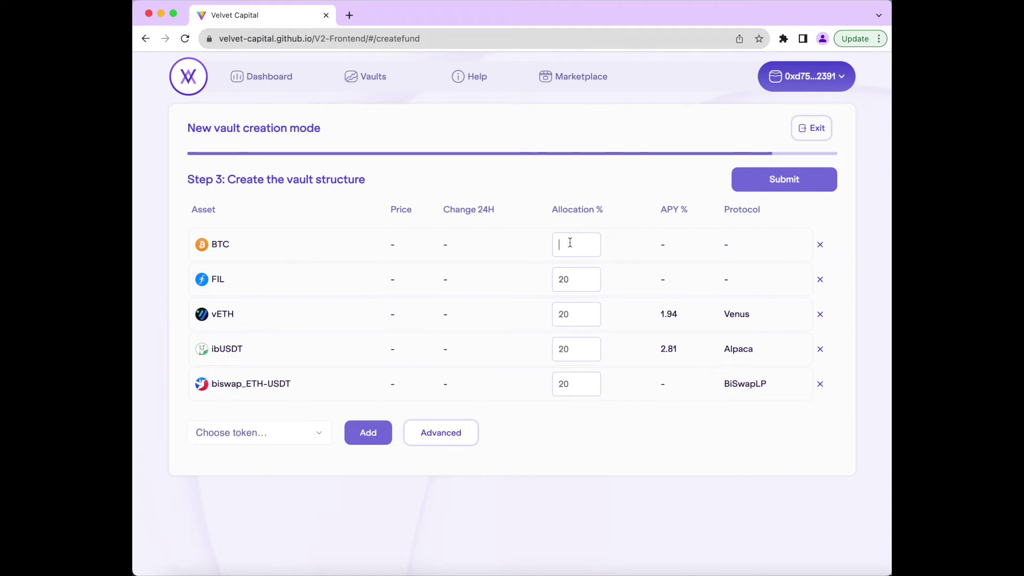
type("20")
left_click(577, 280)
key("BackSpace")
key("BackSpace")
type("20")
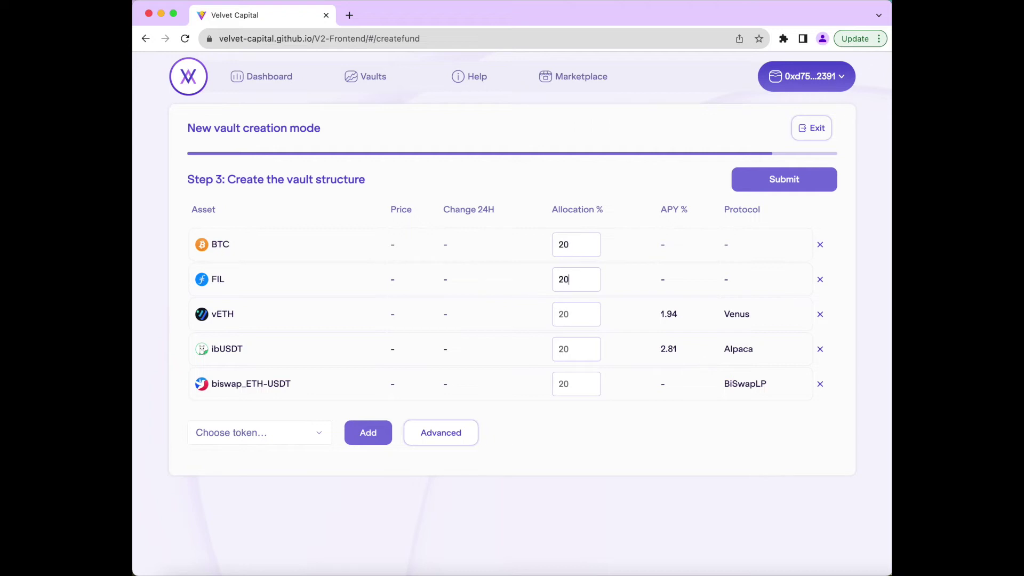
left_click(573, 314)
type("20")
left_click(564, 344)
type("20")
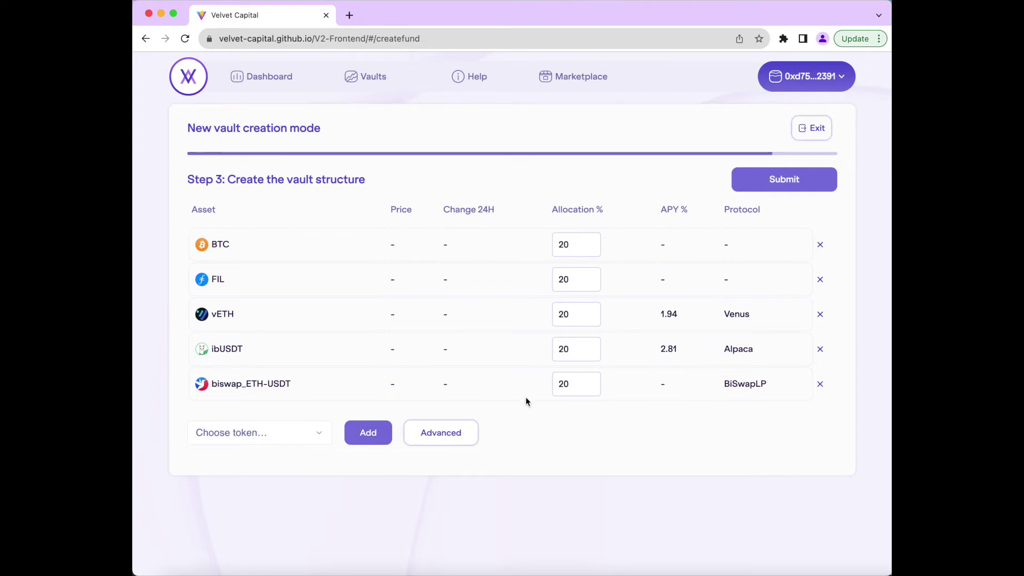
left_click(808, 187)
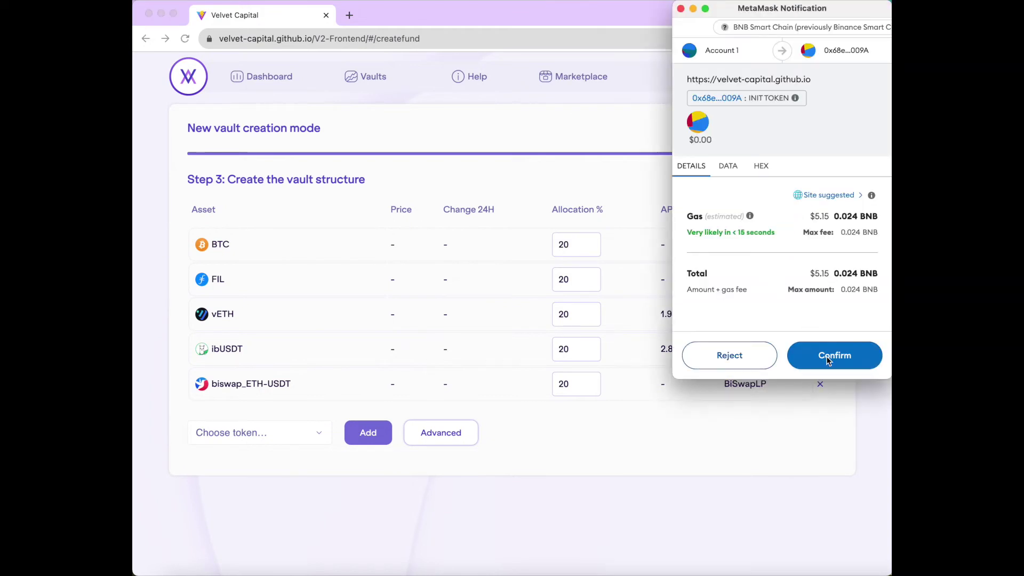
left_click(826, 357)
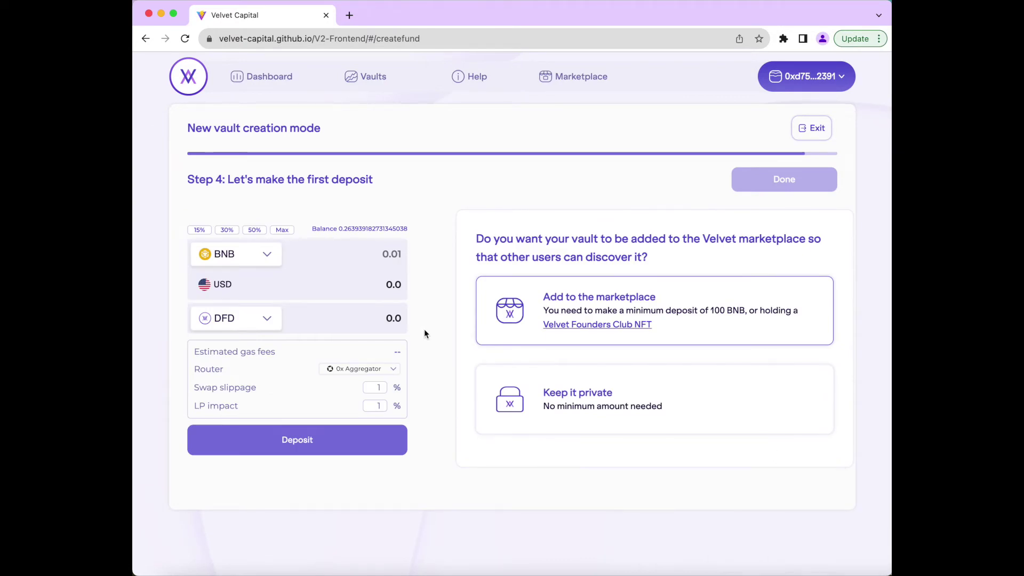
- Enter a .05 BNB first deposit and keep 0x Aggregator as the router
left_click(342, 249)
type(".05")
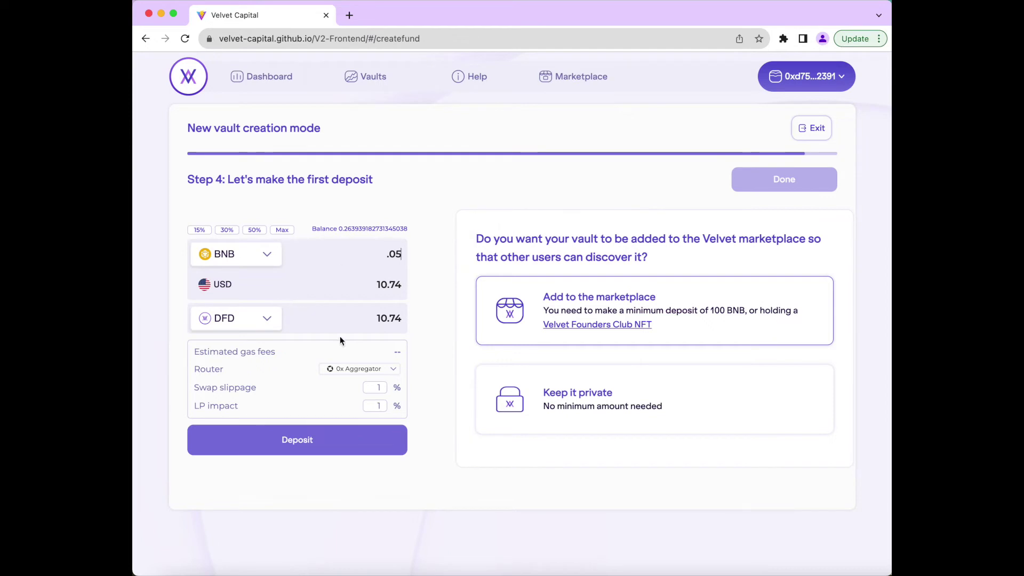
left_click(355, 370)
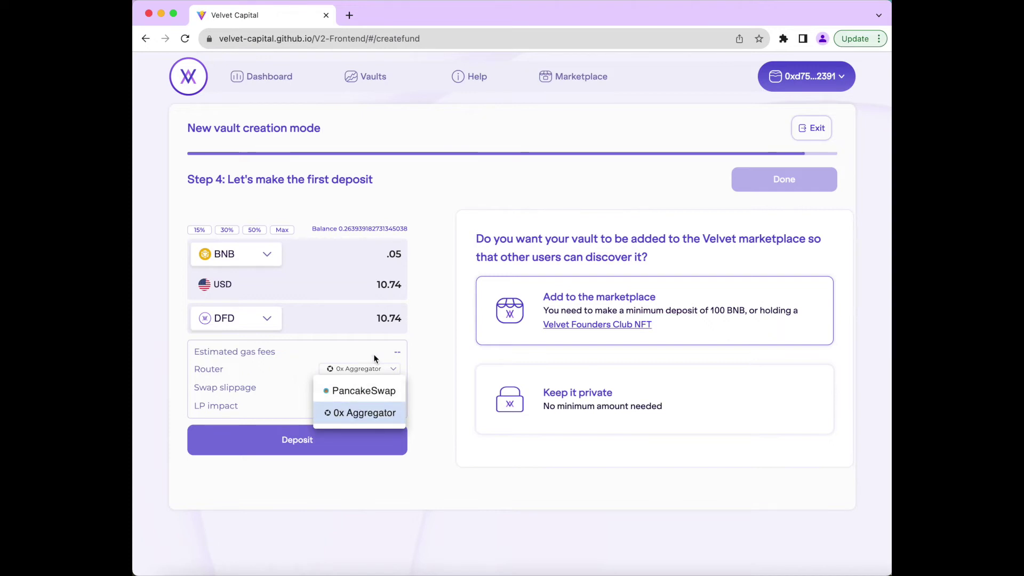
left_click(361, 413)
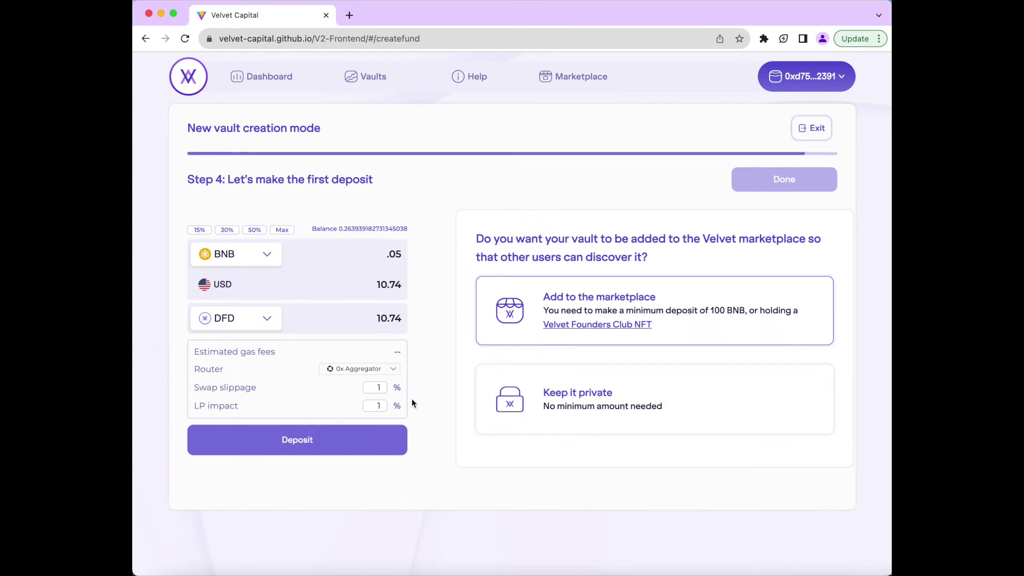
- Deposit .05 BNB for 10.74 DFD, confirm in MetaMask, and approve adding DFD to the wallet
left_click(355, 440)
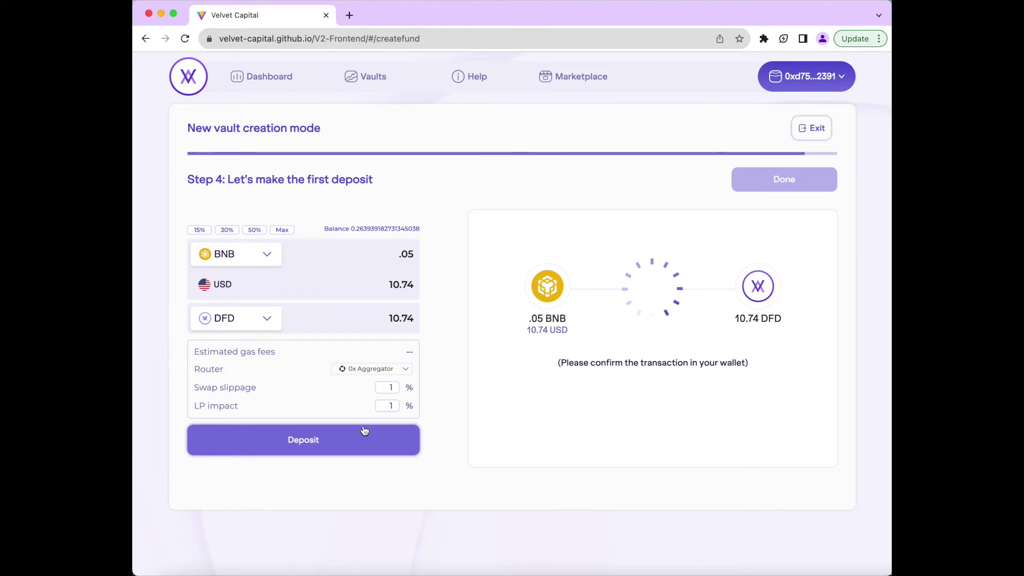
left_click(824, 357)
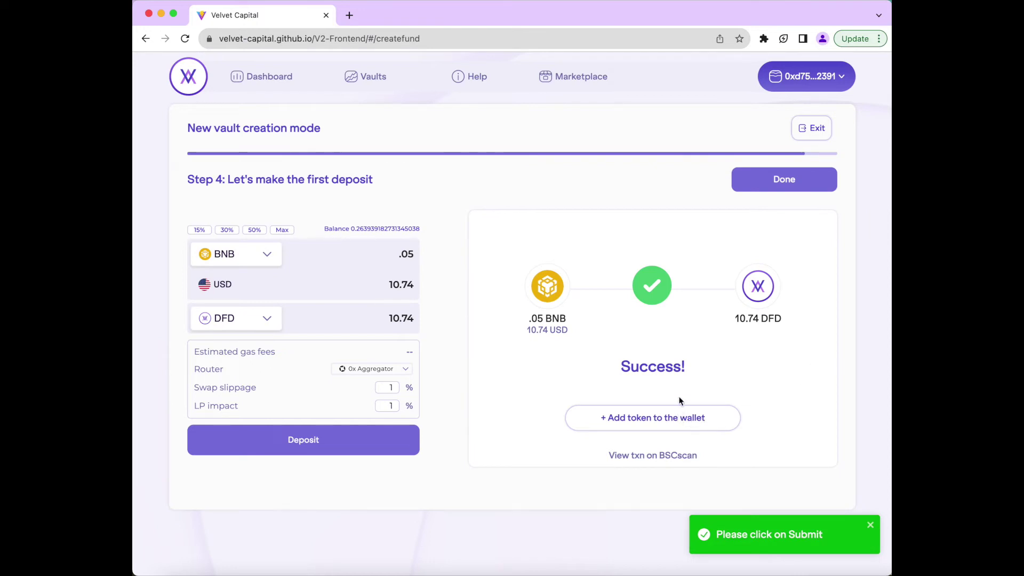
left_click(668, 419)
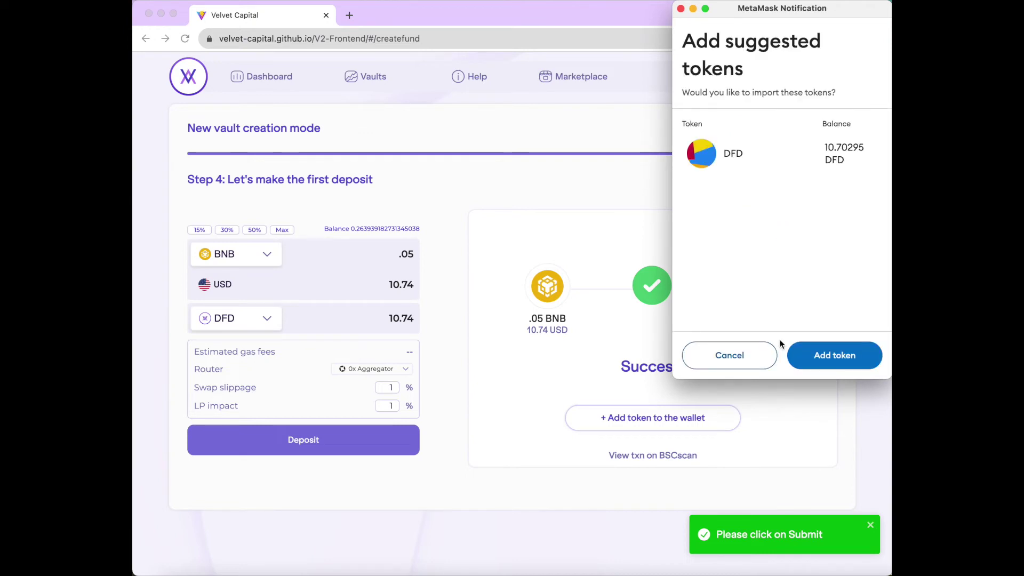
left_click(815, 356)
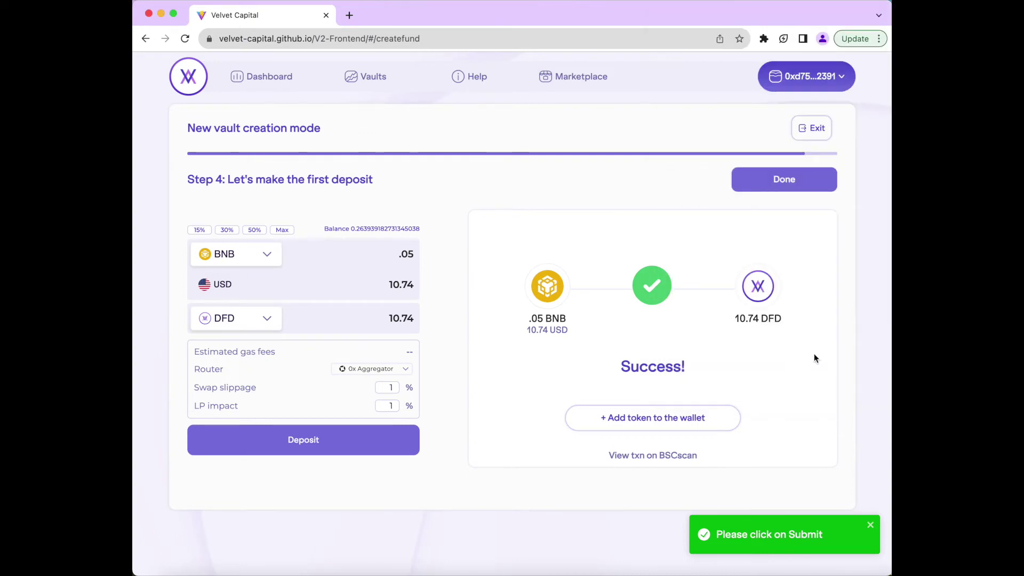
- Check the deposit's BEP-20 transfers on BscScan for about 10.70 DFD minted, then close the tab
left_click(678, 456)
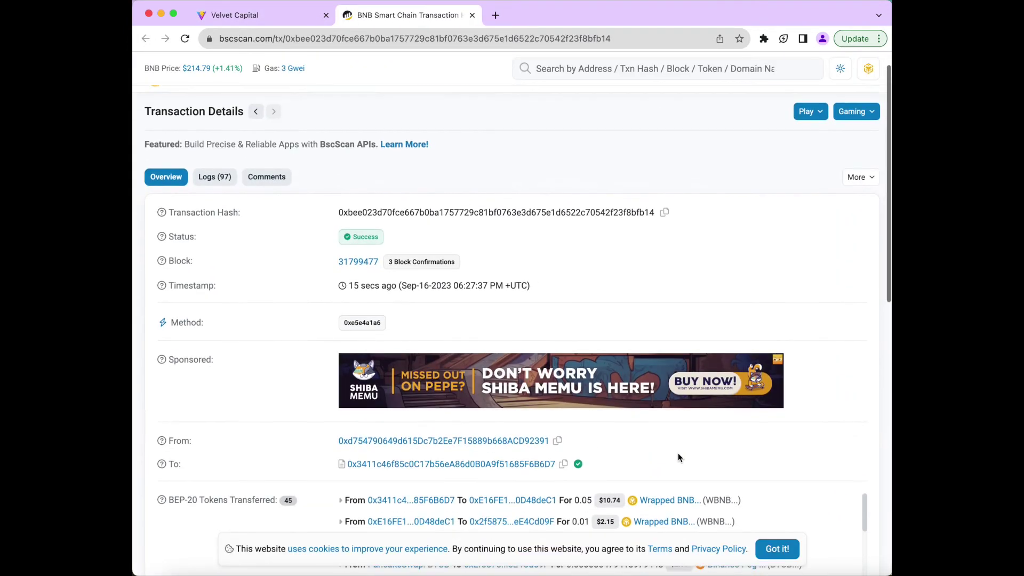
scroll(679, 457, "down", 2)
scroll(679, 457, "down", 1)
scroll(739, 368, "down", 5)
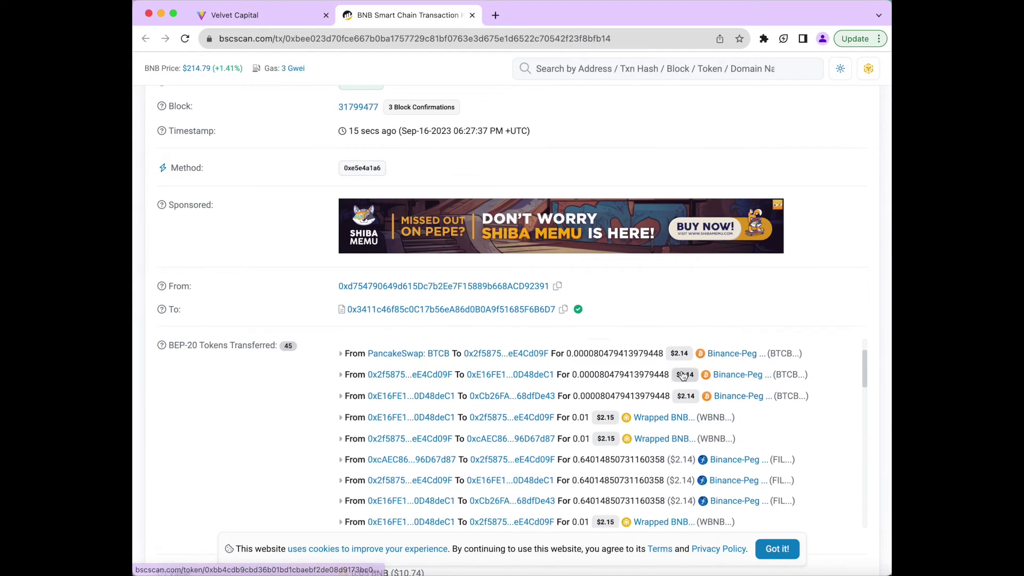
scroll(739, 362, "down", 3)
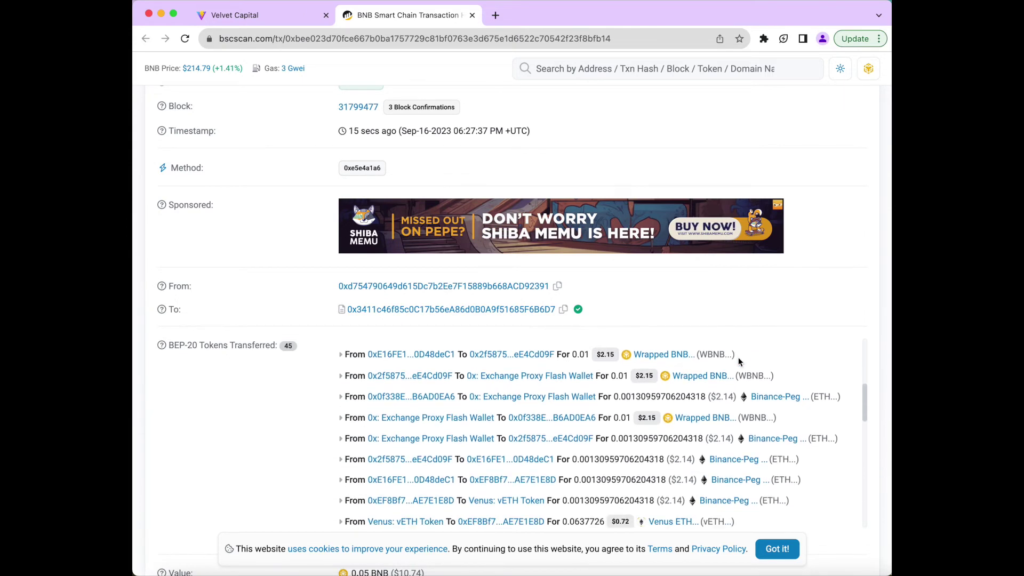
scroll(754, 370, "down", 6)
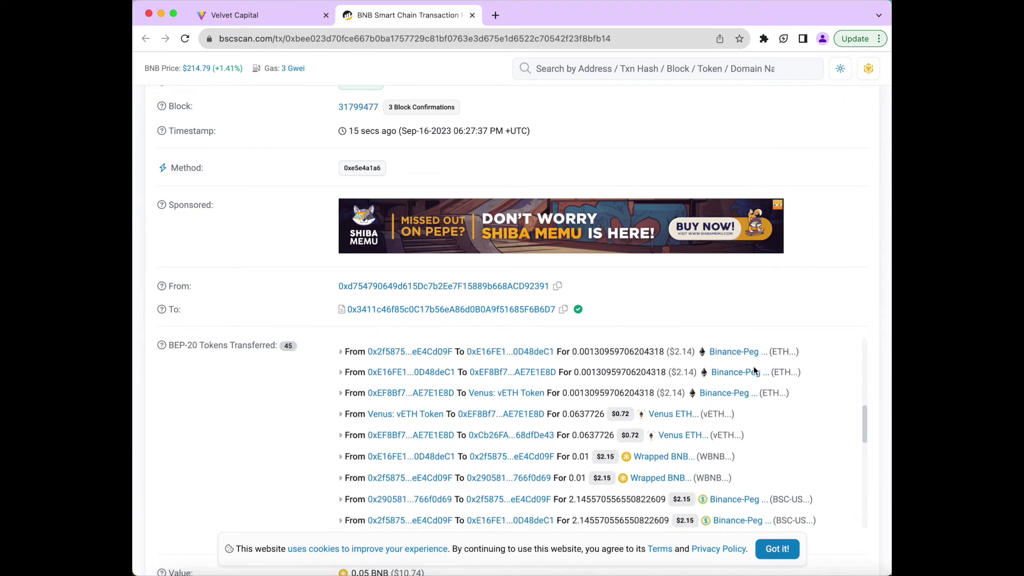
scroll(753, 371, "down", 8)
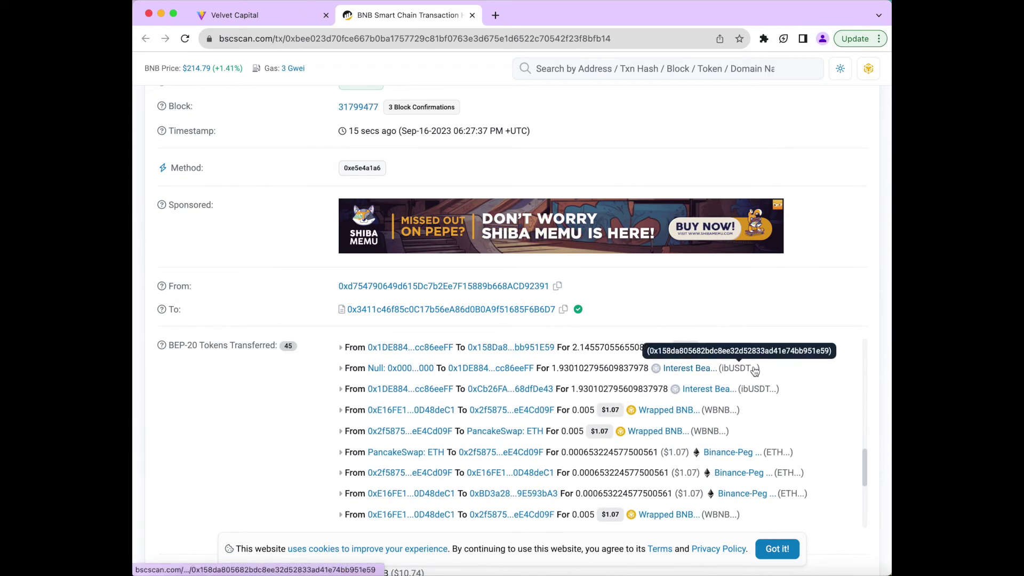
scroll(753, 370, "down", 3)
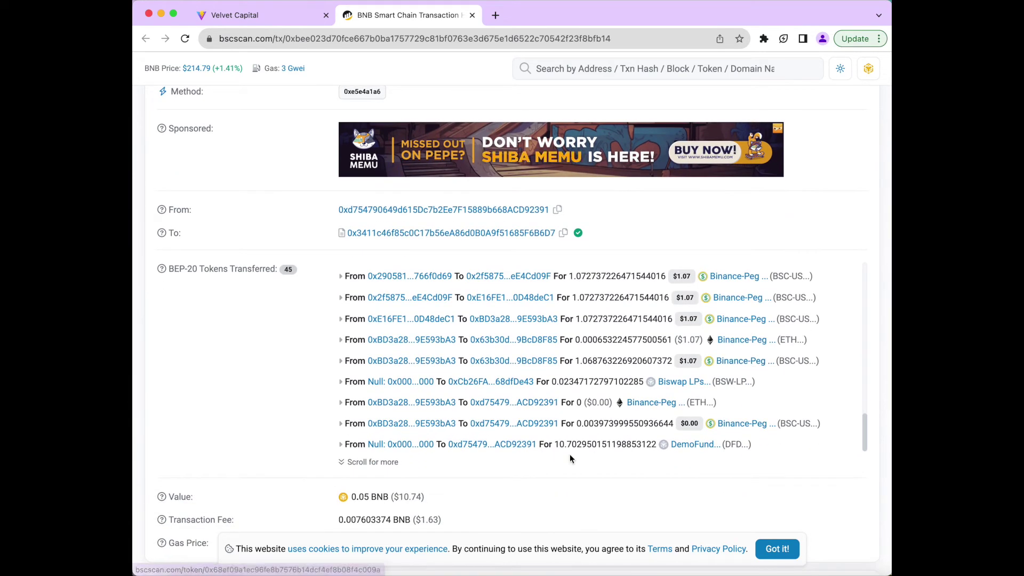
left_click_drag(554, 445, 666, 445)
scroll(719, 416, "up", 4)
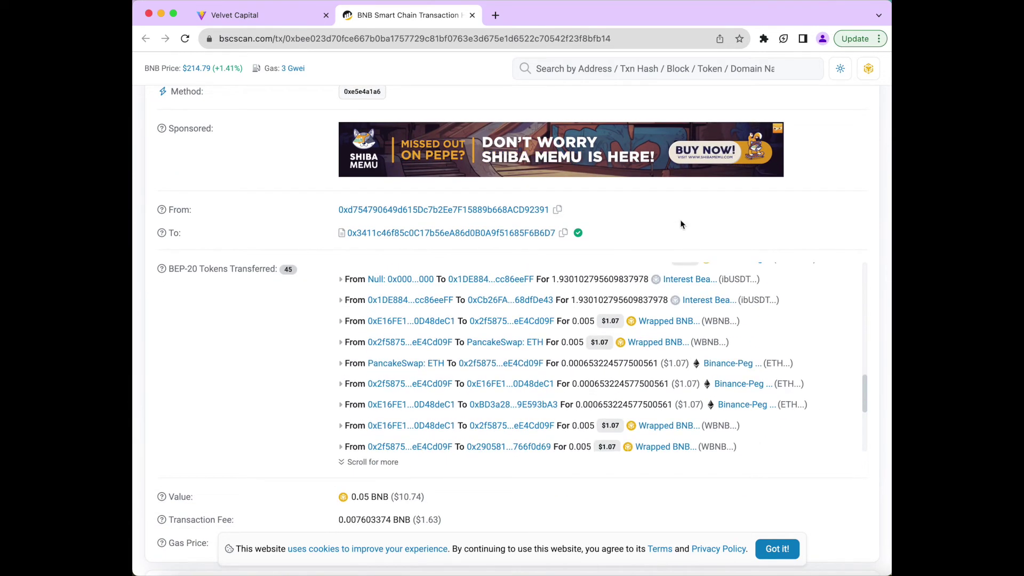
left_click(472, 15)
- Open the DemoFund vault and highlight $4.27 base, $6.43 yield-bearing assets and the five ~20% allocations
left_click(747, 183)
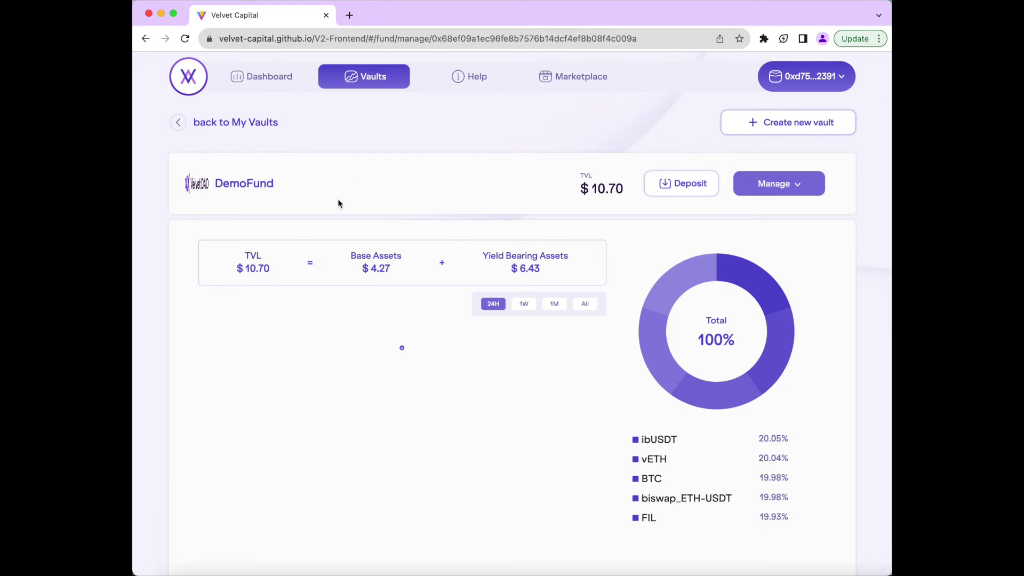
left_click_drag(347, 254, 406, 265)
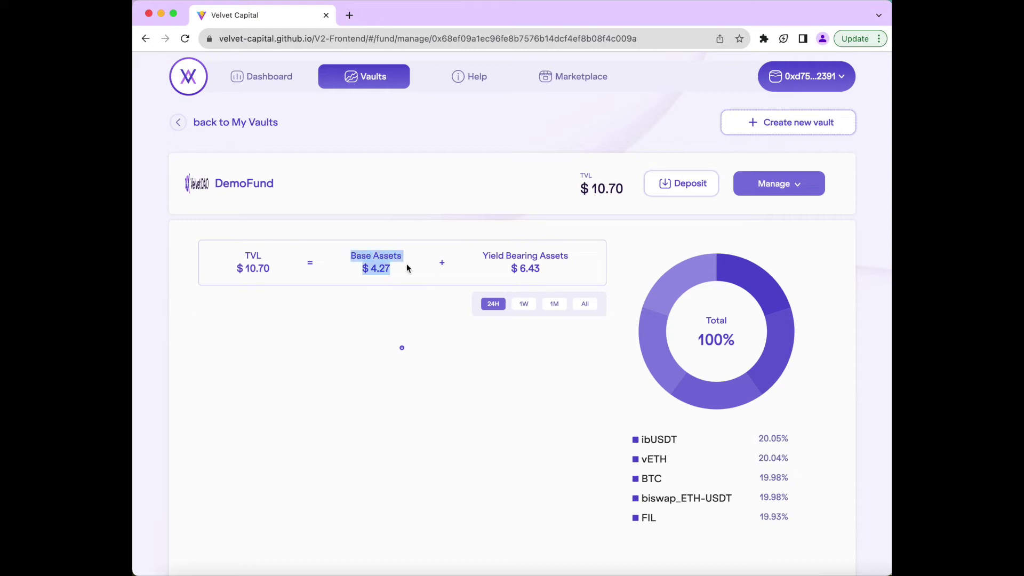
left_click(406, 263)
left_click_drag(481, 249, 551, 271)
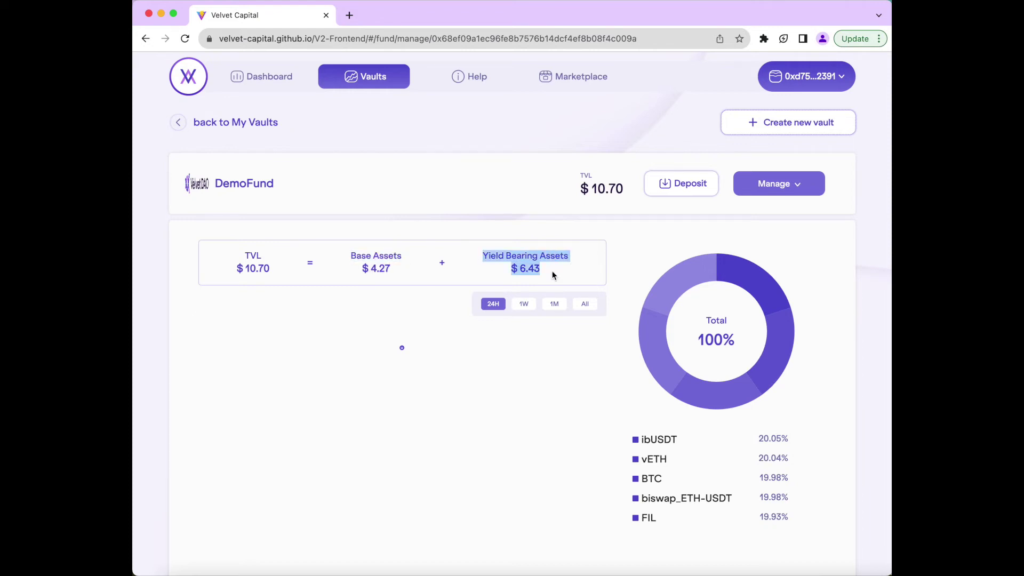
left_click(551, 270)
scroll(552, 271, "down", 4)
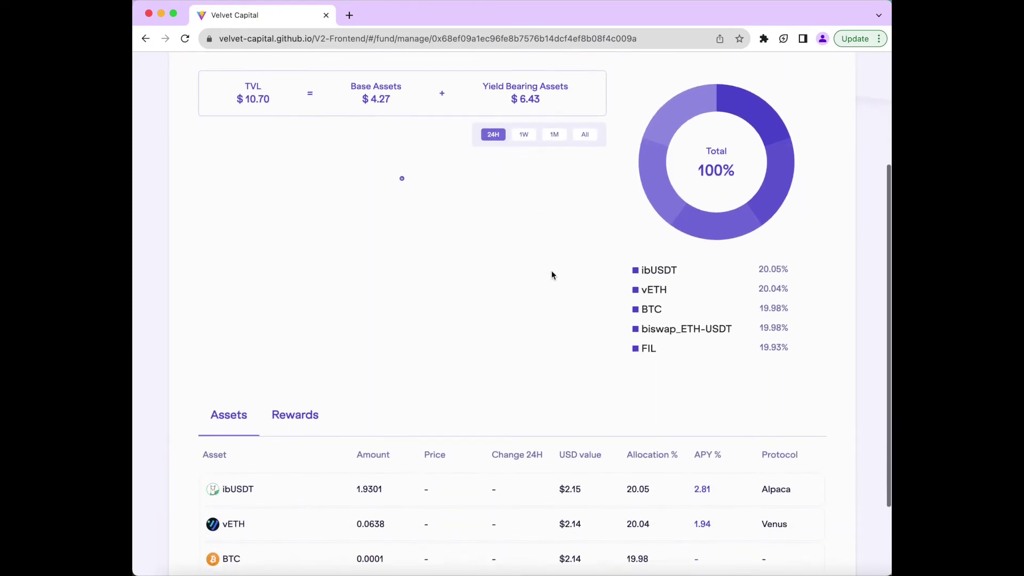
left_click_drag(681, 229, 796, 305)
left_click(796, 306)
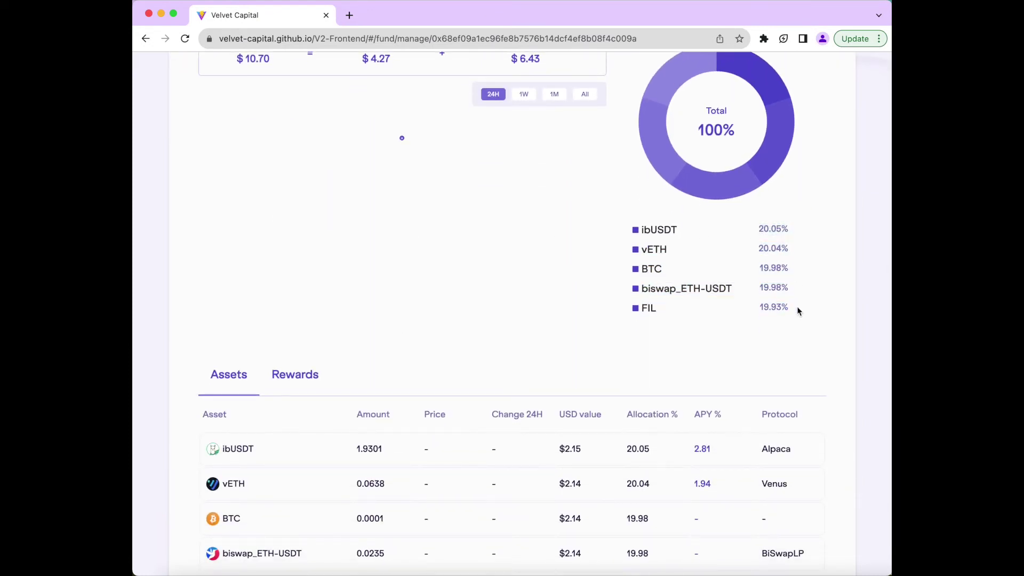
scroll(797, 307, "up", 5)
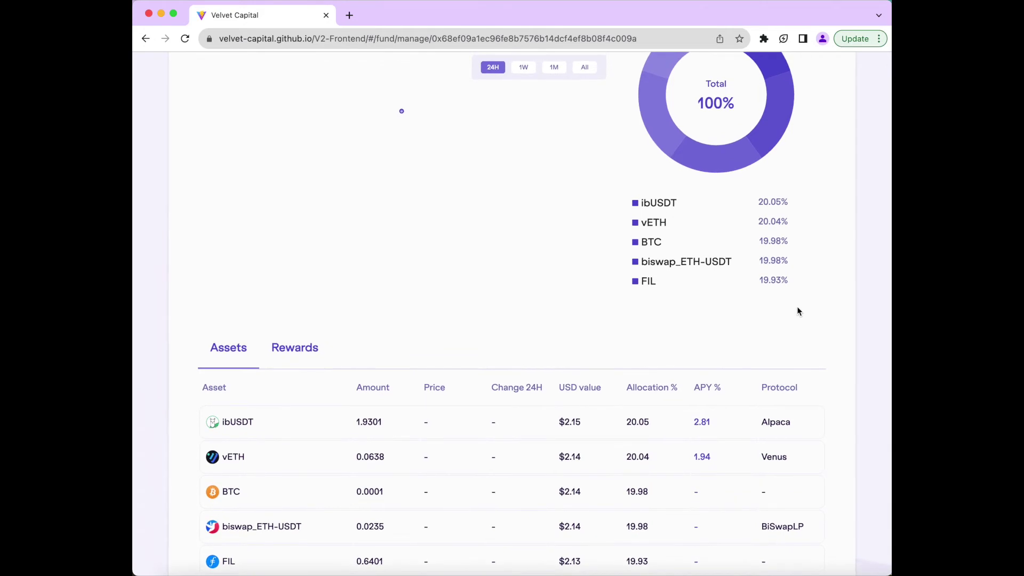
scroll(777, 182, "up", 1)
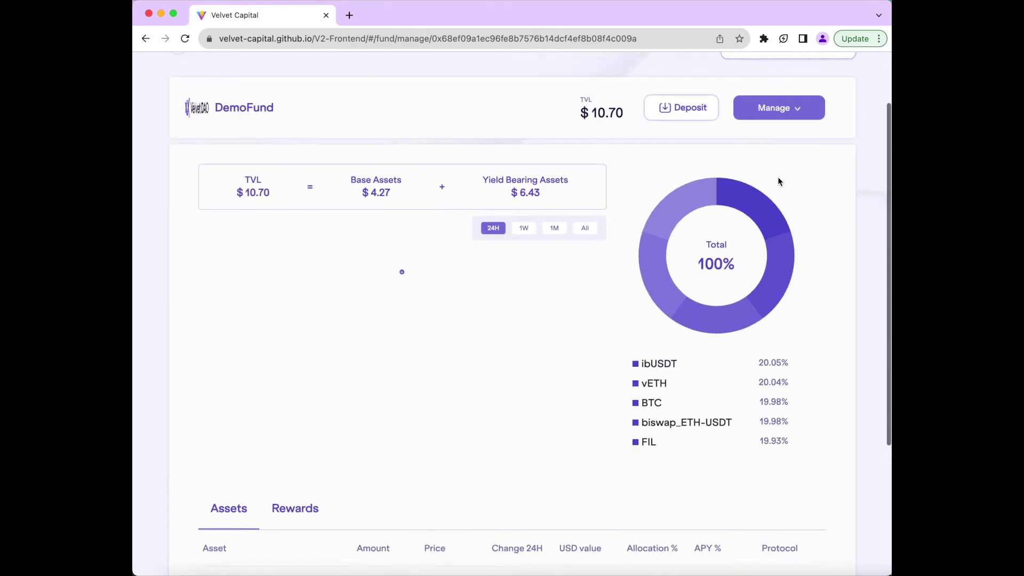
- In Smart Management, remove BTC, FIL and biswap_ETH-USDT from the vault
left_click(778, 113)
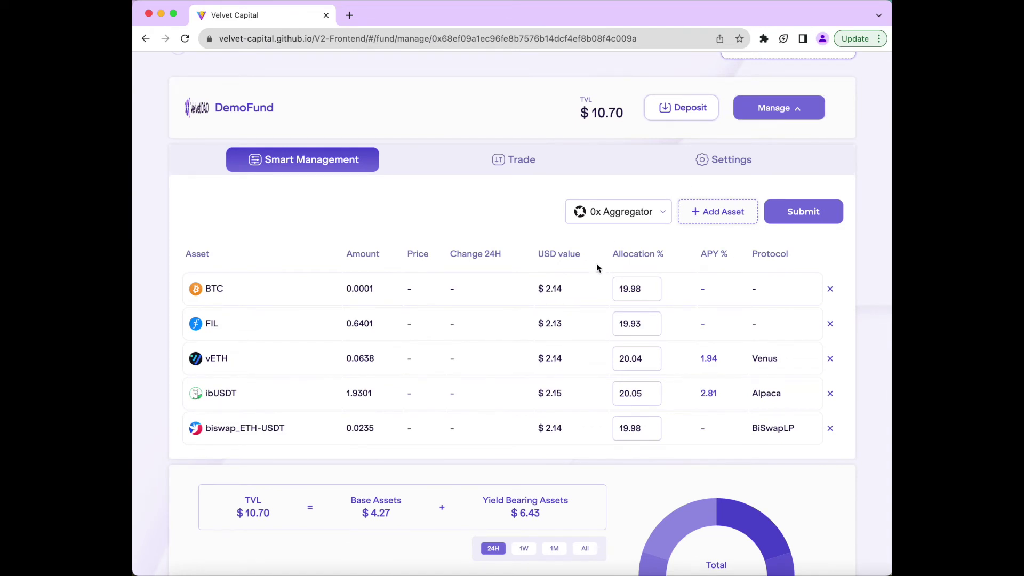
scroll(597, 268, "down", 1)
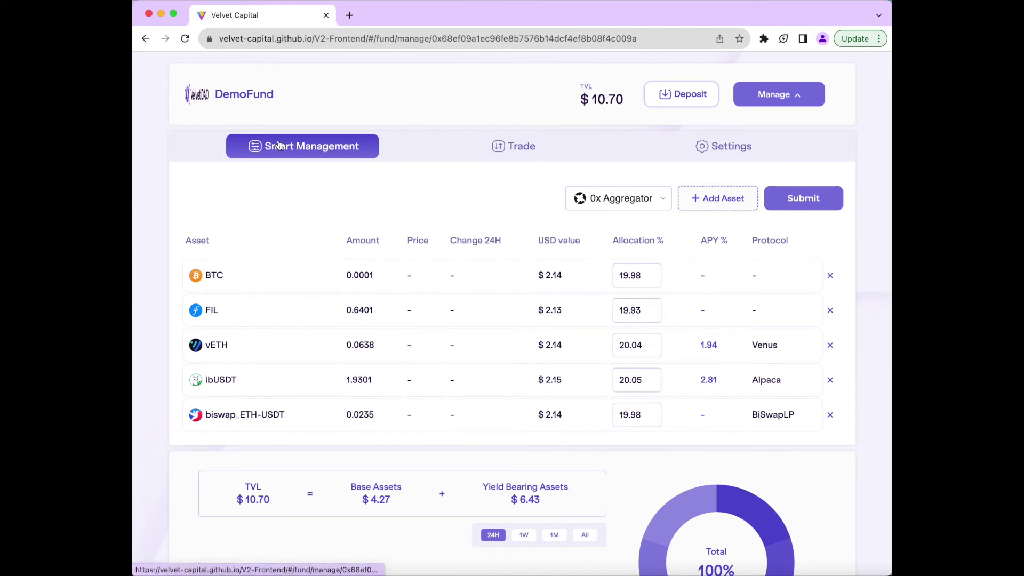
left_click(830, 276)
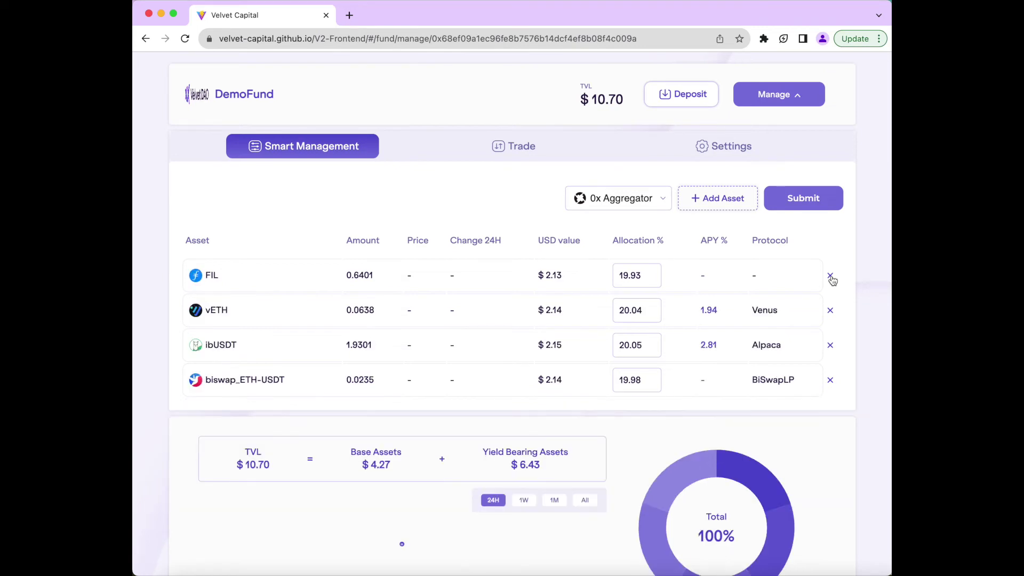
left_click(831, 276)
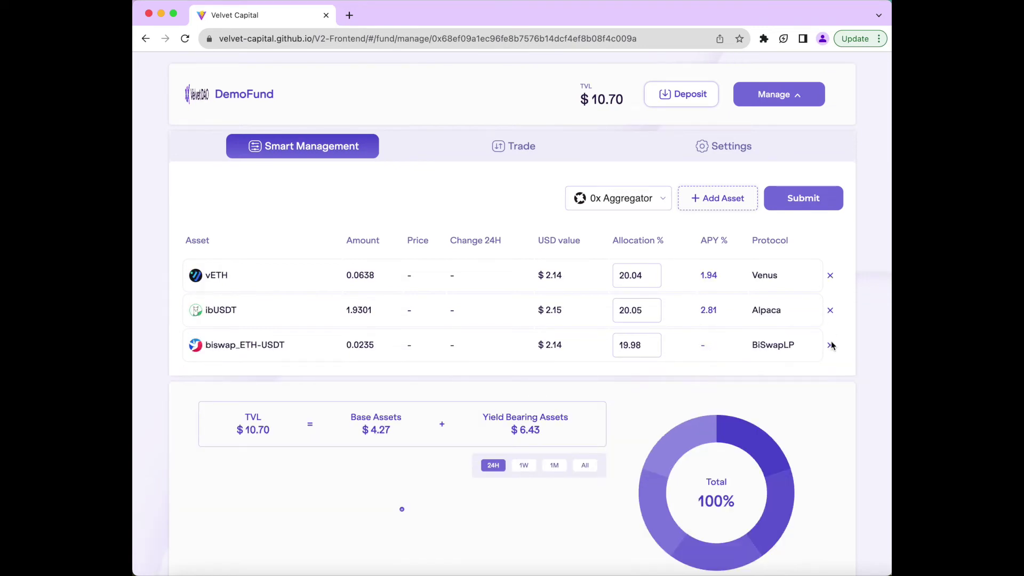
left_click(830, 345)
- Add XRP, apeSwap_USDT-USDC and vDOGE as new assets, keeping ibUSDT, and submit the selection
left_click(709, 202)
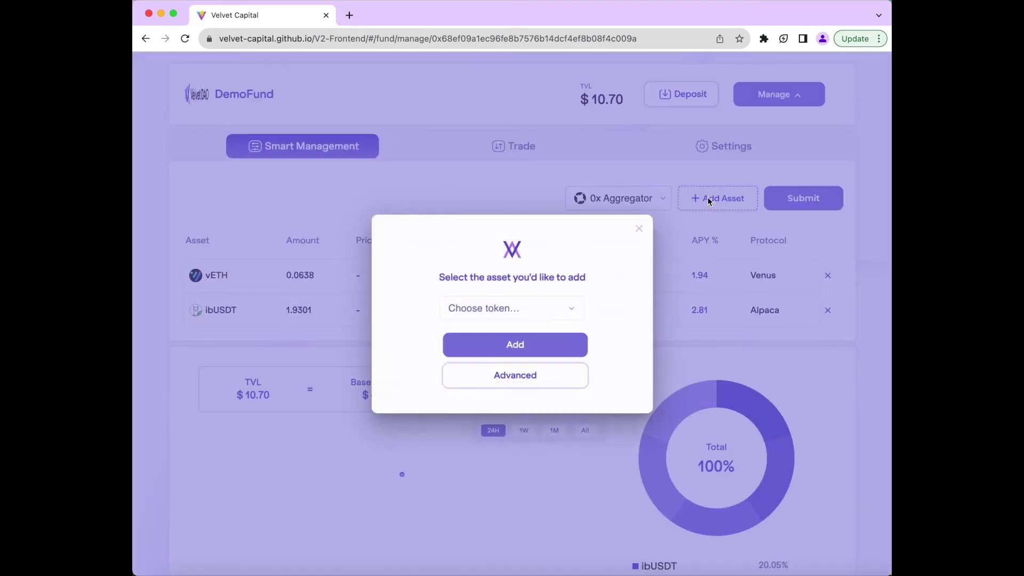
left_click(535, 376)
scroll(535, 376, "down", 5)
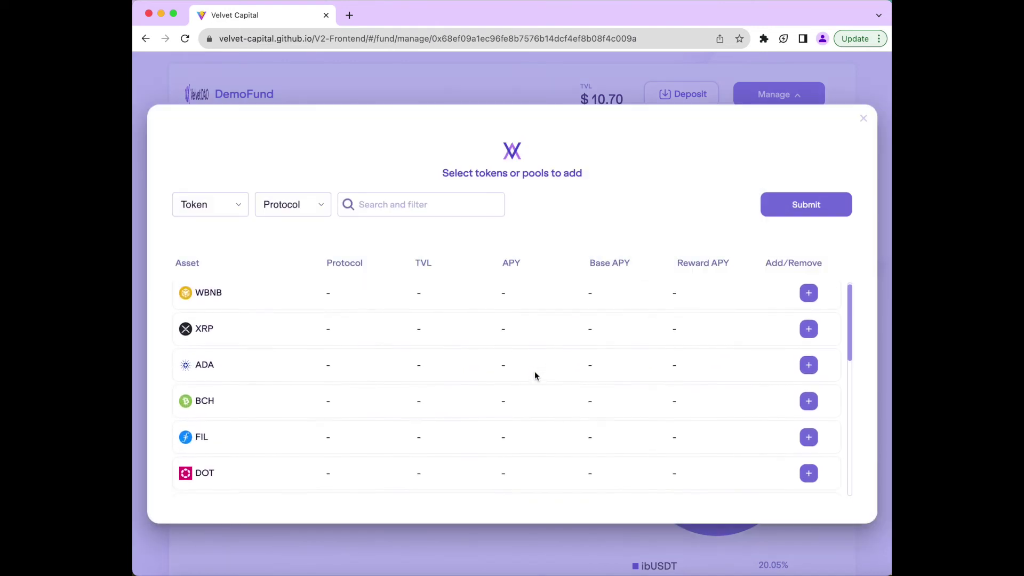
left_click(808, 302)
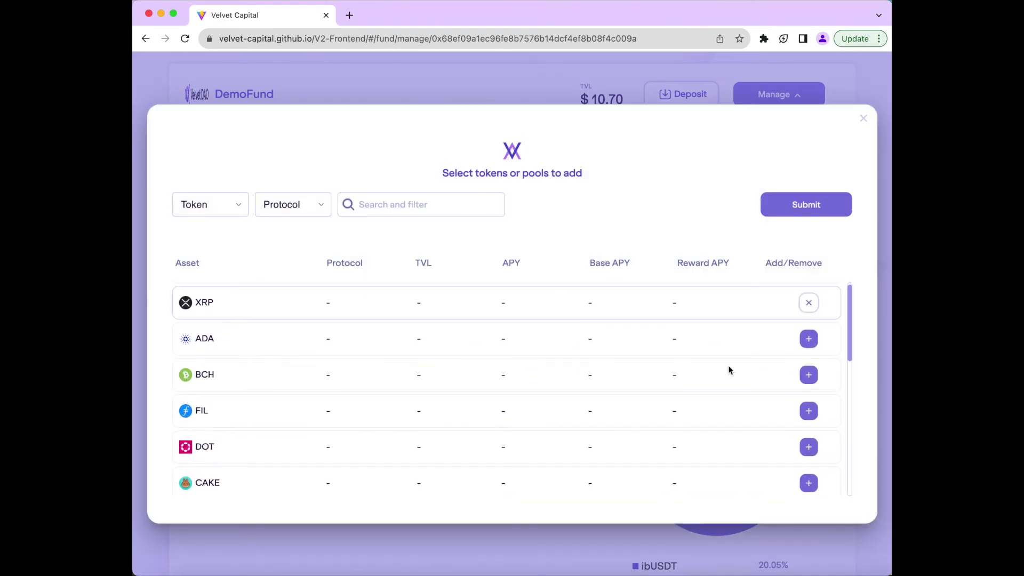
scroll(688, 398, "down", 5)
scroll(687, 396, "down", 10)
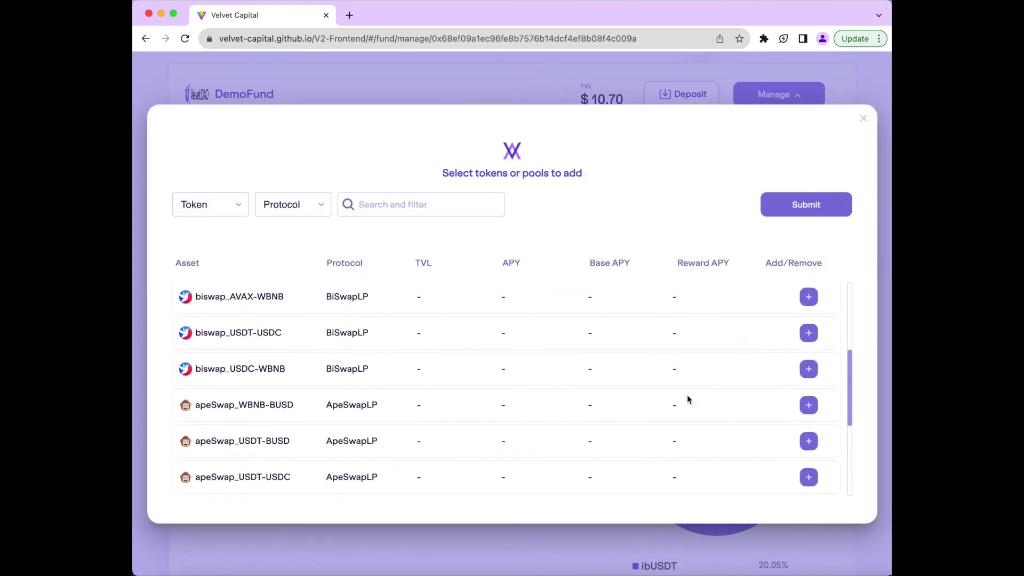
left_click(808, 330)
scroll(806, 336, "up", 3)
scroll(806, 338, "up", 5)
left_click(805, 336)
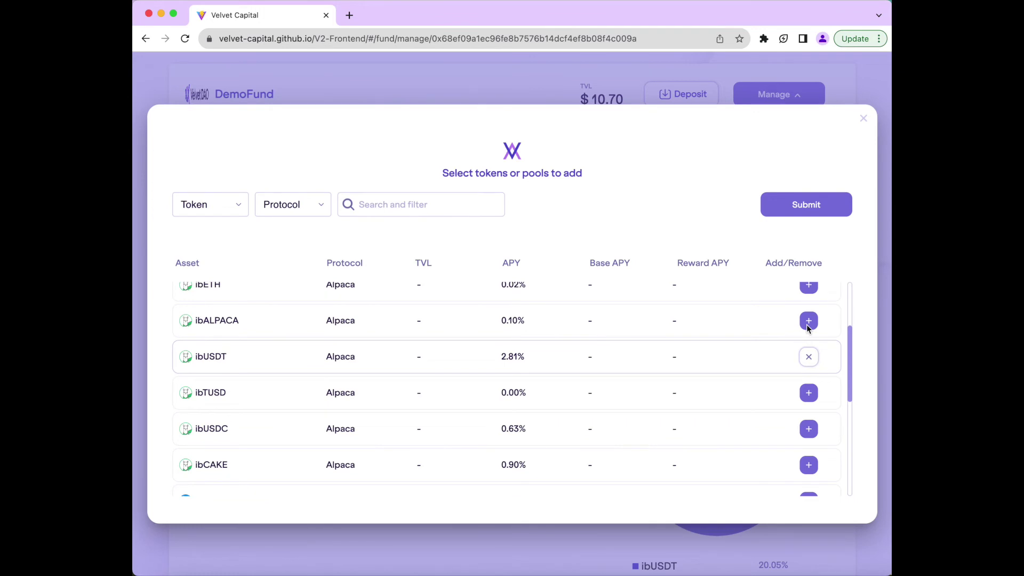
scroll(806, 324, "up", 5)
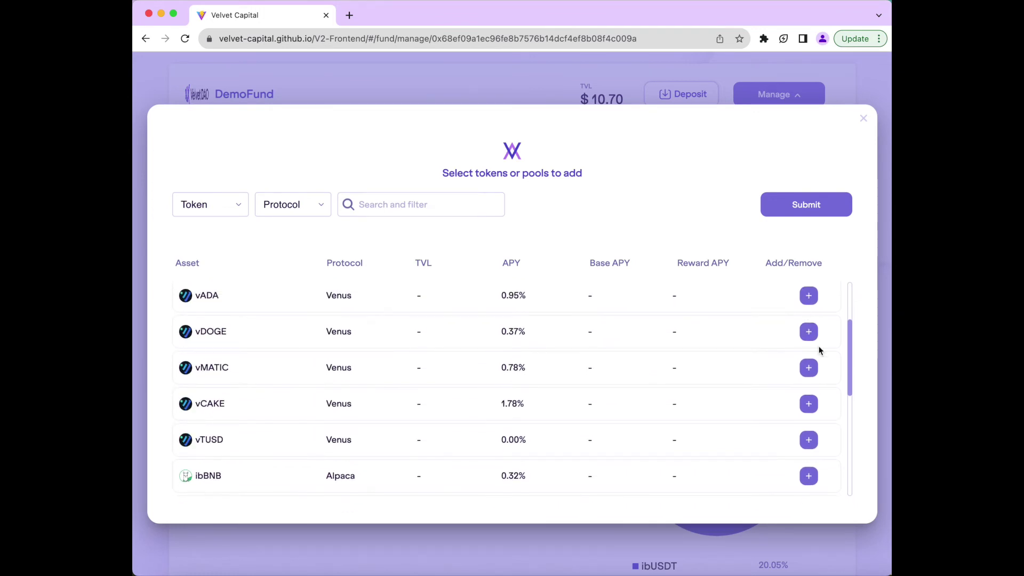
left_click(809, 332)
left_click(806, 205)
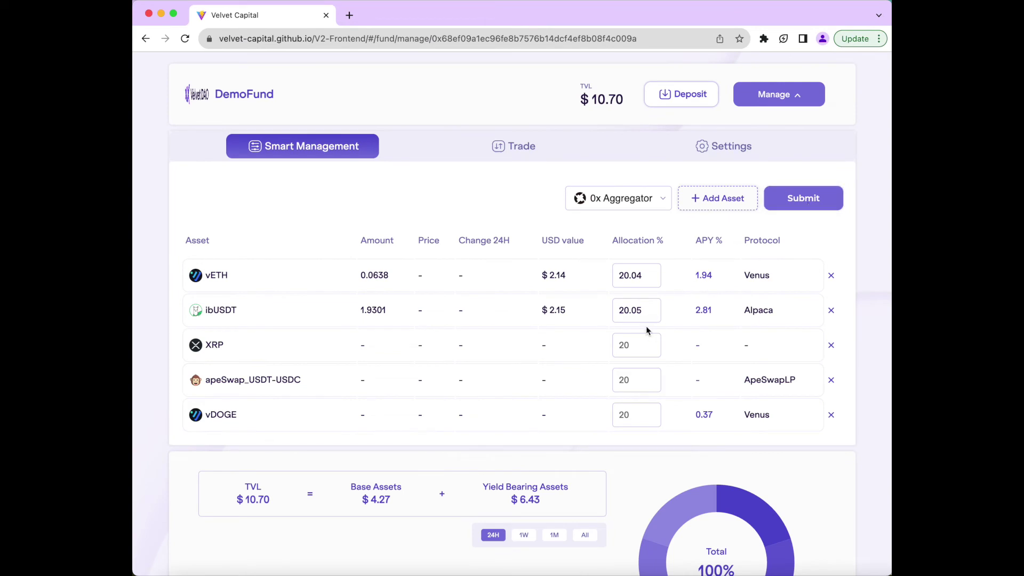
- Set allocations to vETH 40%, ibUSDT 10%, XRP 20%, apeSwap_USDT-USDC 20%, vDOGE 10%
double_click(640, 274)
type("40")
left_click(660, 309)
double_click(660, 309)
type("10")
left_click(647, 350)
type("20")
left_click(639, 380)
type("20")
left_click(643, 425)
type("10")
- Choose PancakeSwap as the exchange and bring up the rebalance changes summary
left_click(645, 200)
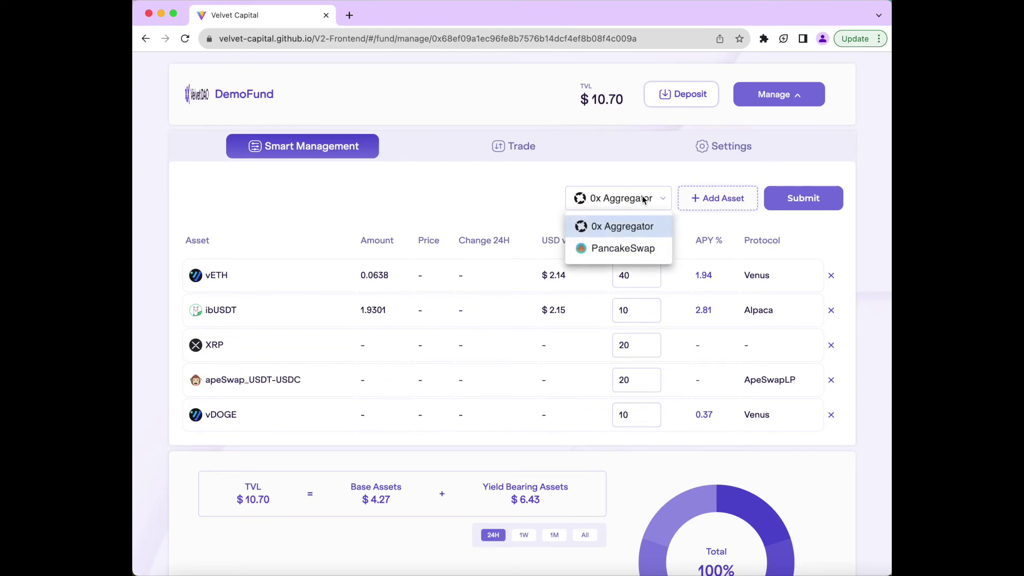
left_click(632, 249)
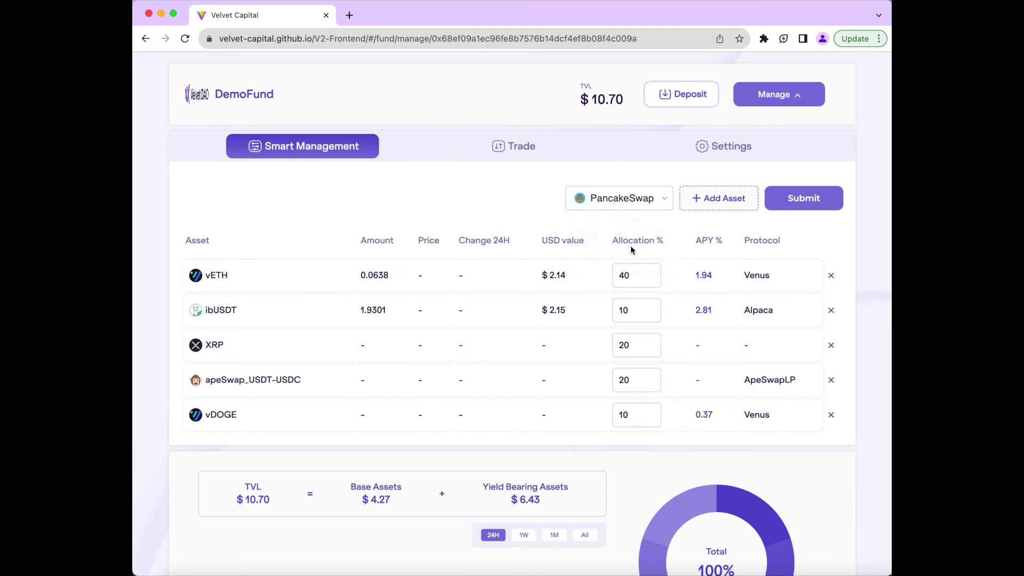
left_click(836, 193)
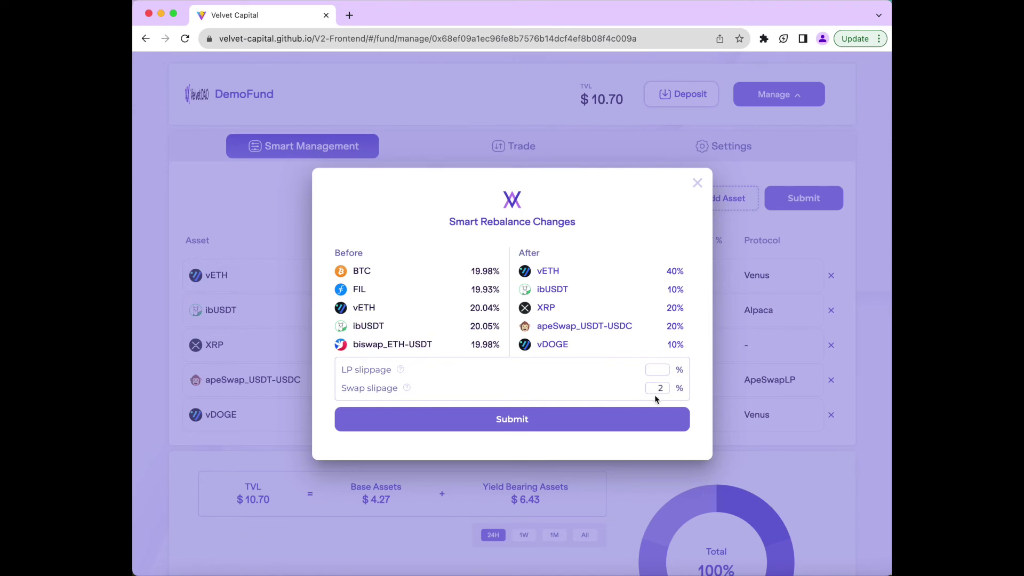
- Set 2% LP slippage, submit the rebalance, and confirm it in MetaMask
type("2")
left_click(653, 420)
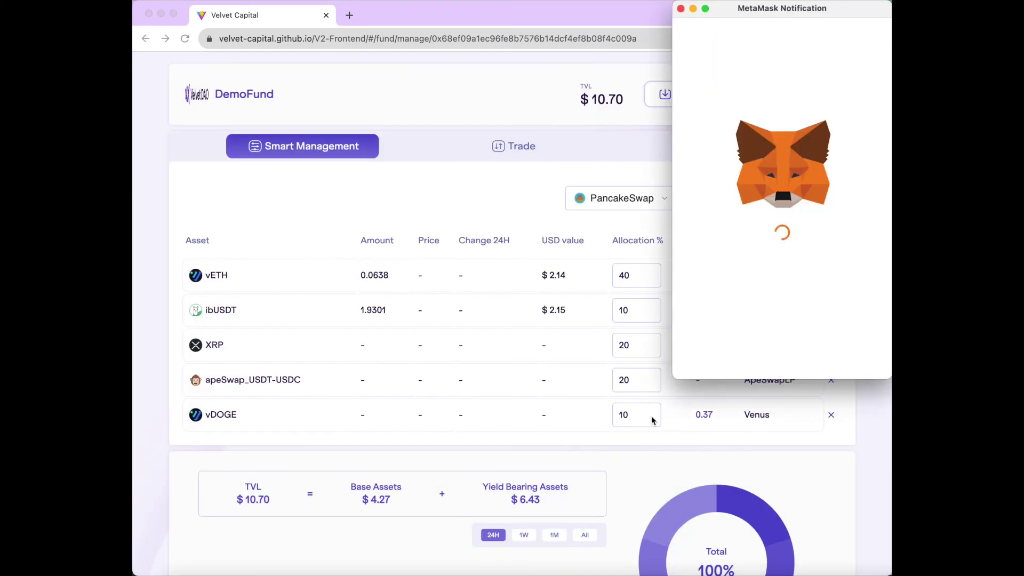
left_click(835, 356)
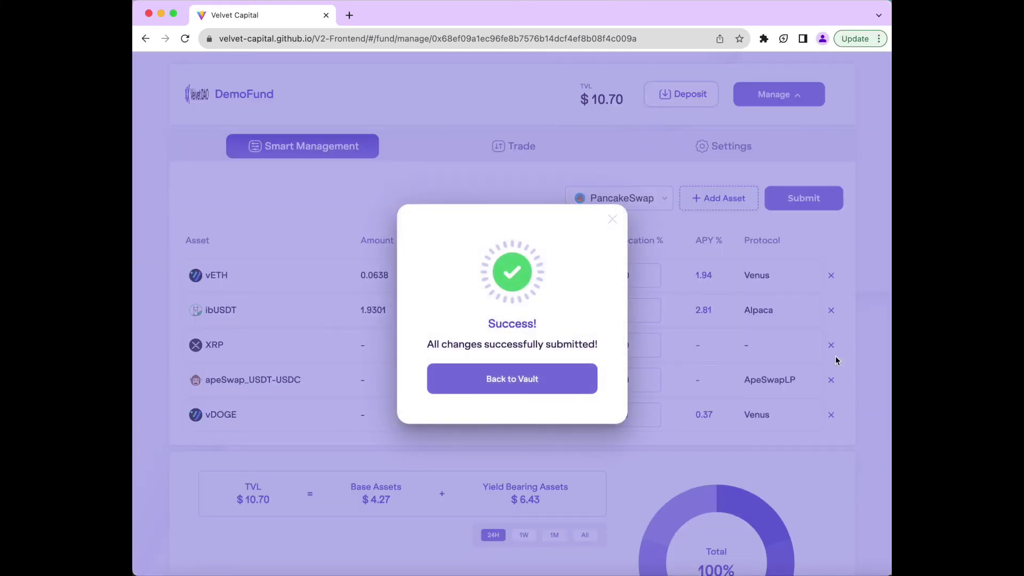
- Back in the DemoFund vault, set up a trade selling 50% of the XRP balance
left_click(553, 388)
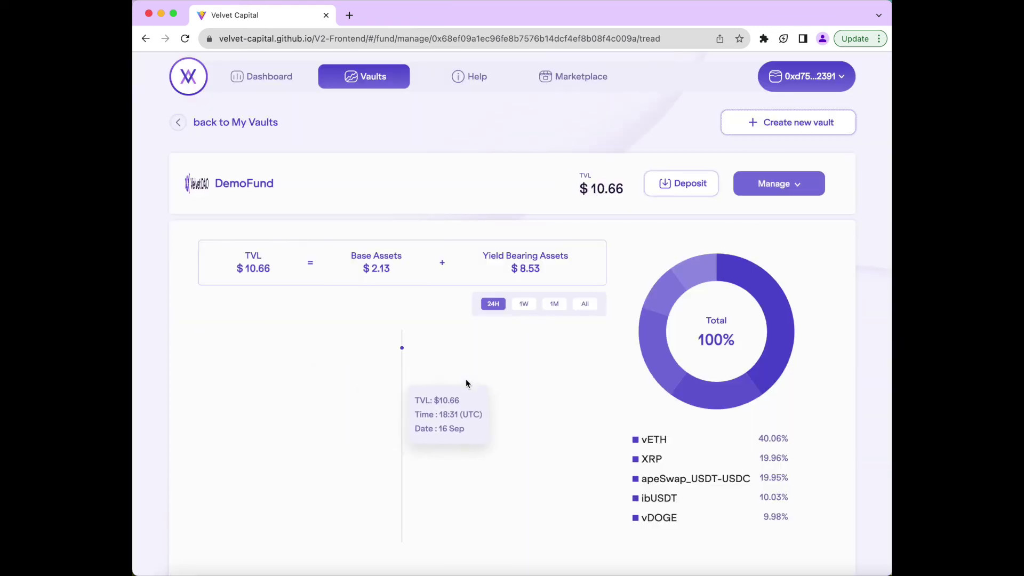
left_click(782, 189)
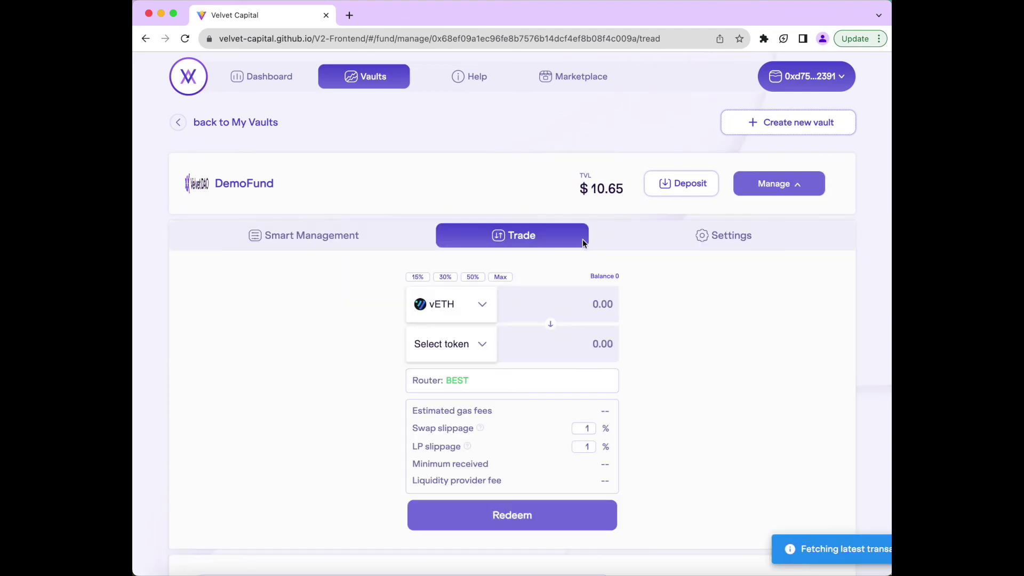
left_click(486, 301)
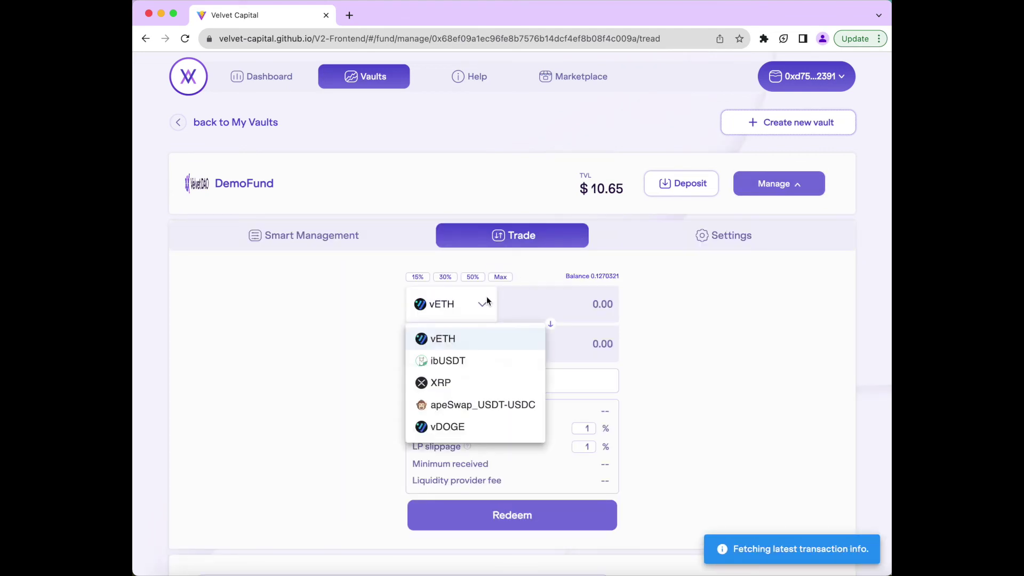
left_click(470, 379)
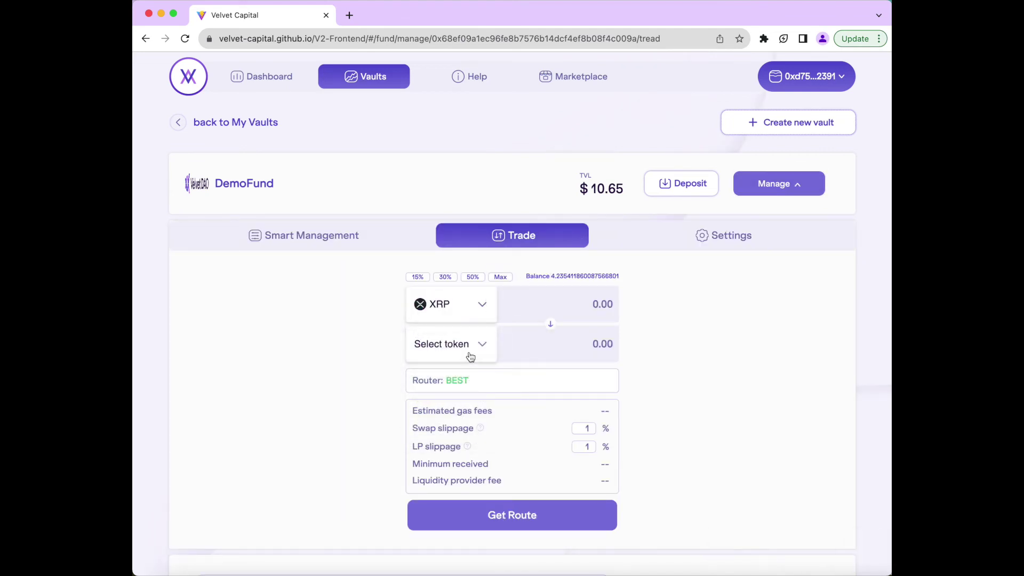
left_click(475, 277)
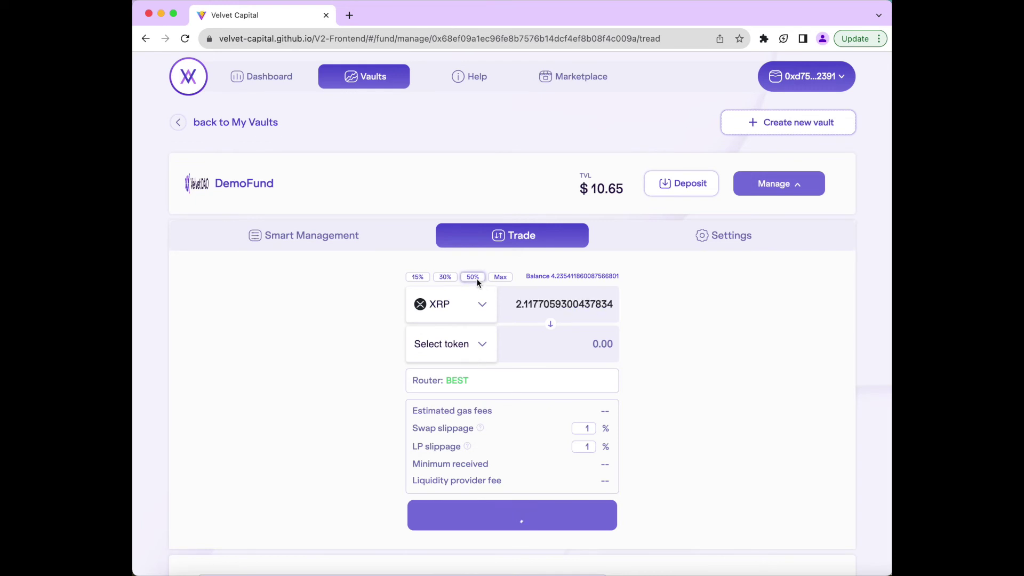
- Pick FTM as the token to receive for the roughly 2.1177 XRP swap
left_click(482, 345)
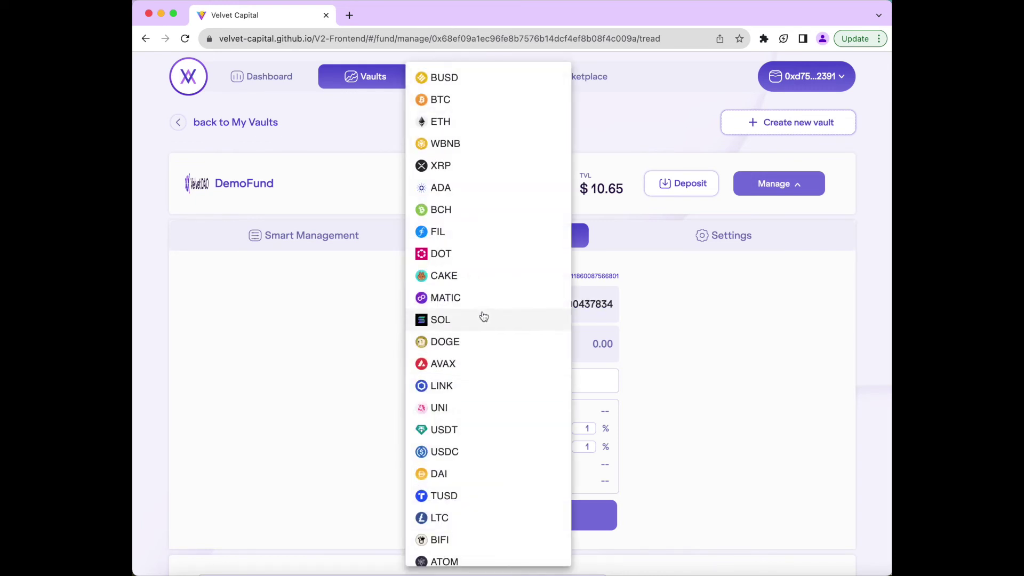
scroll(484, 317, "down", 3)
scroll(483, 316, "down", 5)
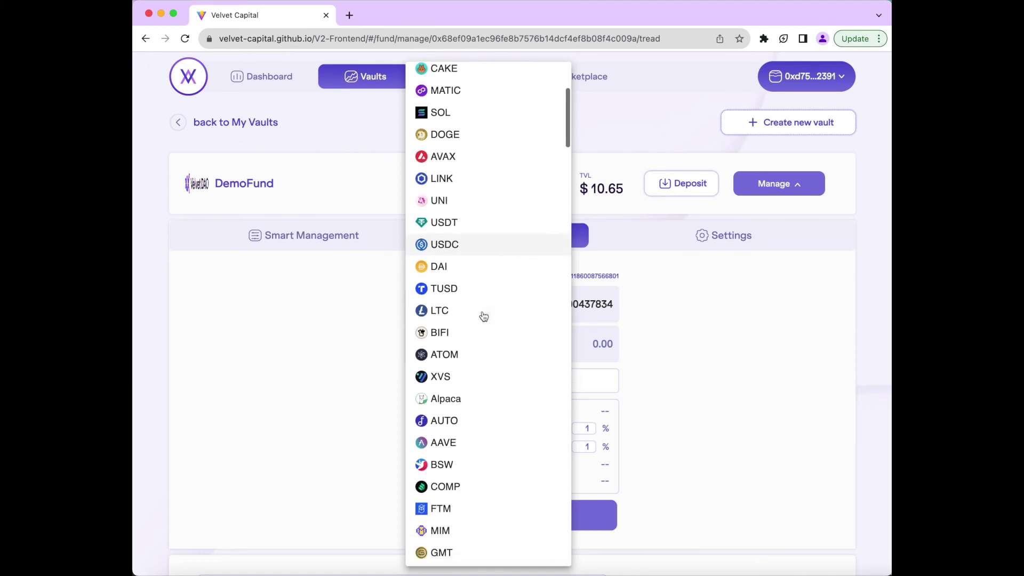
scroll(483, 316, "down", 5)
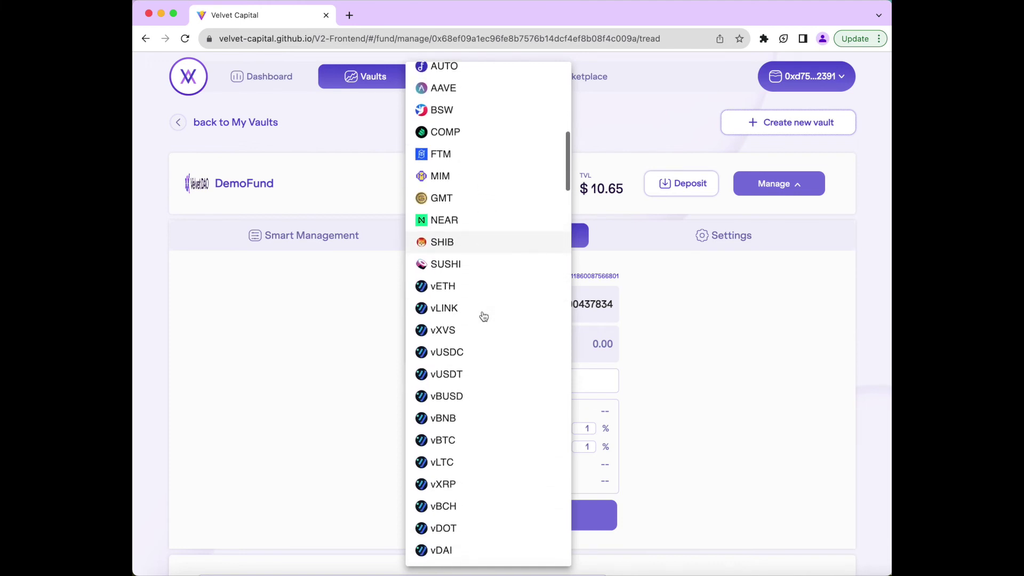
scroll(483, 317, "down", 1)
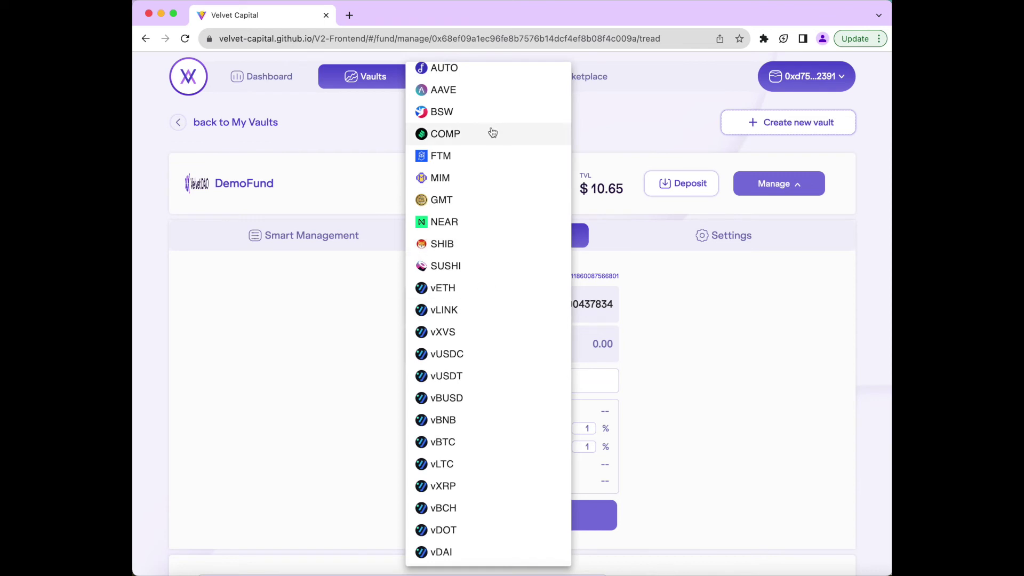
left_click(477, 160)
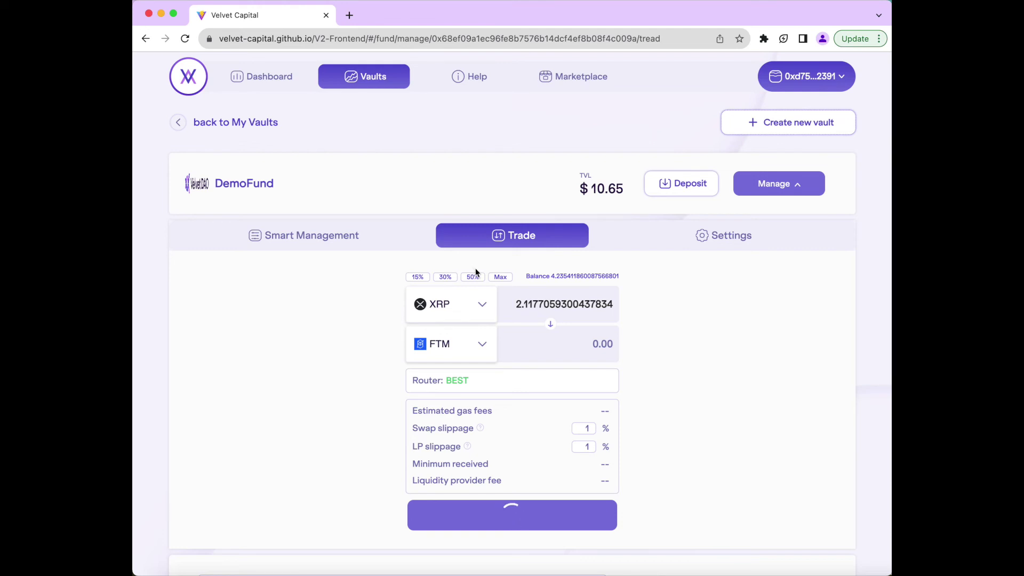
- Compare the available swap routes and choose 0x for the XRP-to-FTM swap
left_click(585, 381)
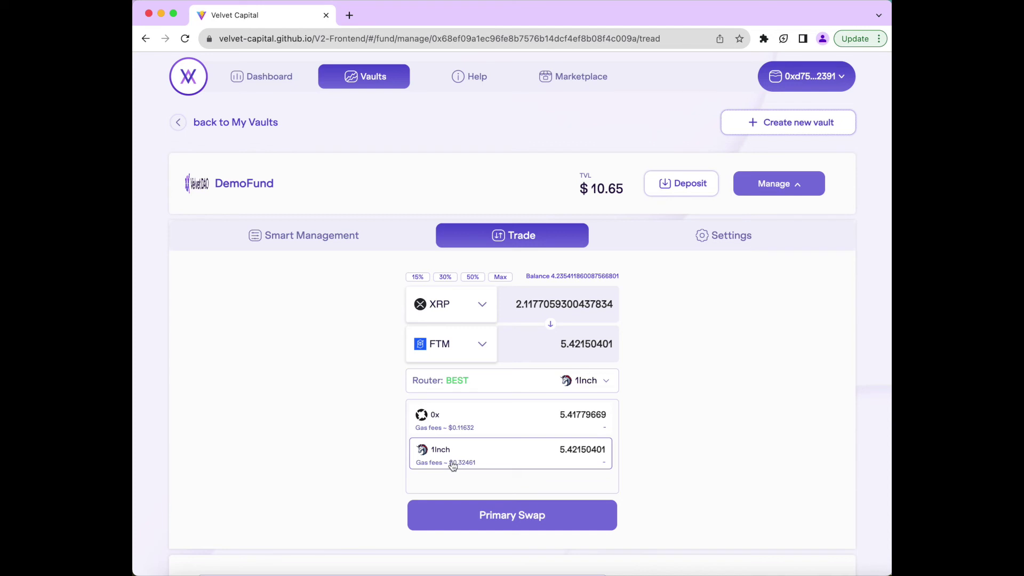
left_click_drag(453, 463, 480, 463)
left_click_drag(558, 449, 610, 450)
left_click(515, 426)
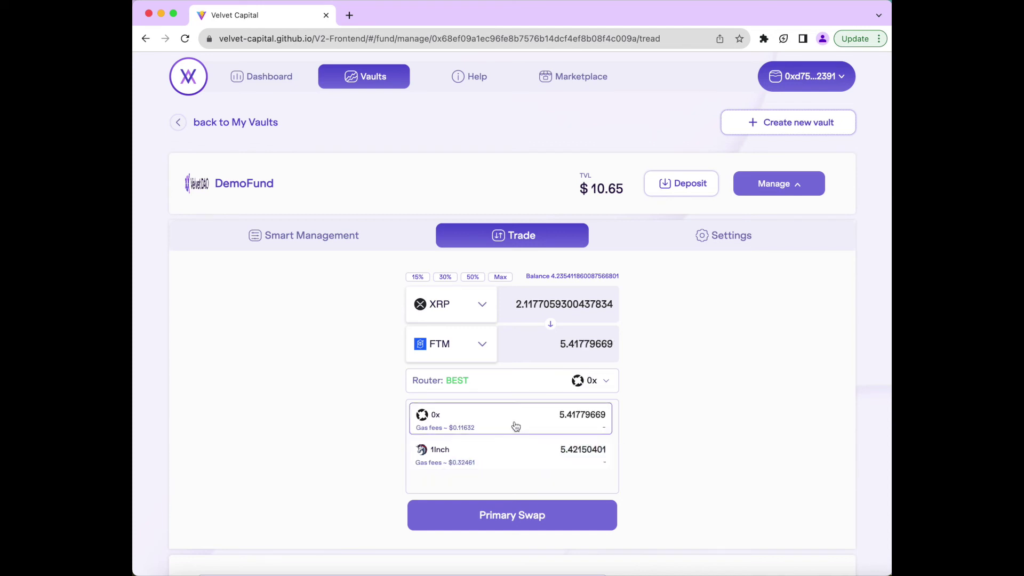
left_click(604, 389)
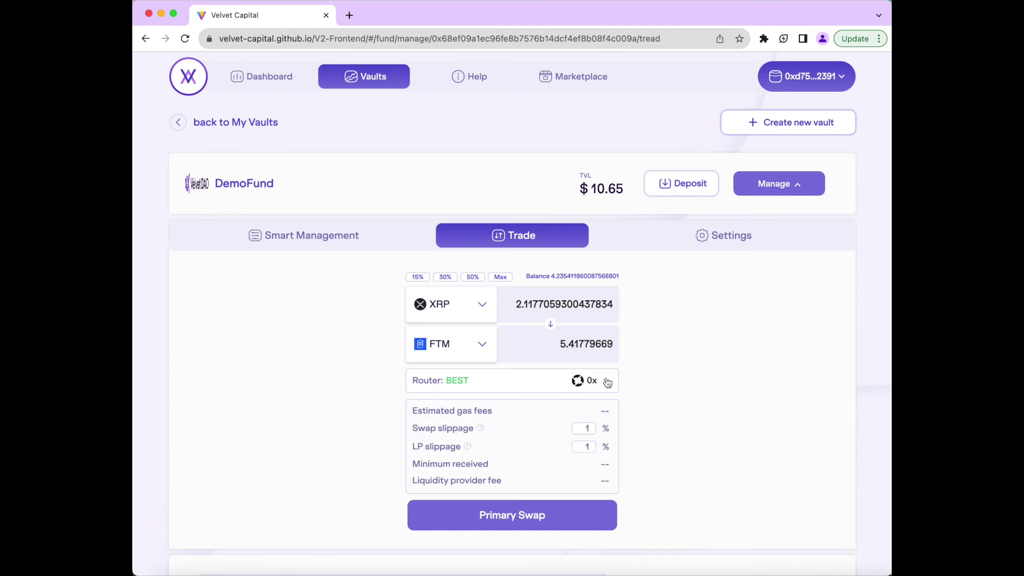
- Swap 2.1177 XRP for about 5.42 FTM and approve the transaction in MetaMask
left_click(544, 516)
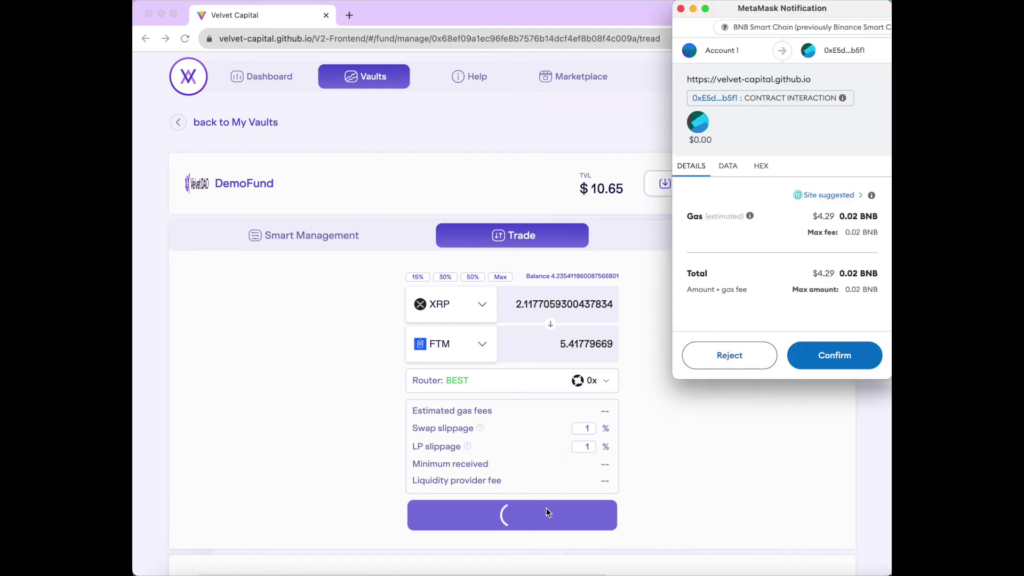
left_click(835, 355)
left_click(574, 368)
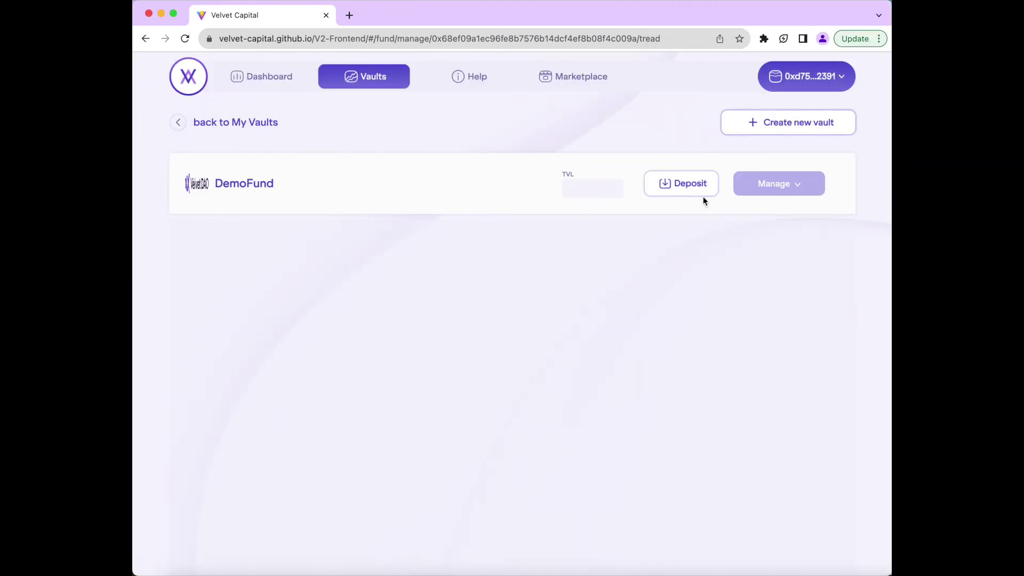
- Check DemoFund's overview showing TVL $10.65, XRP at 9.96% and FTM at 9.94%
scroll(672, 293, "down", 2)
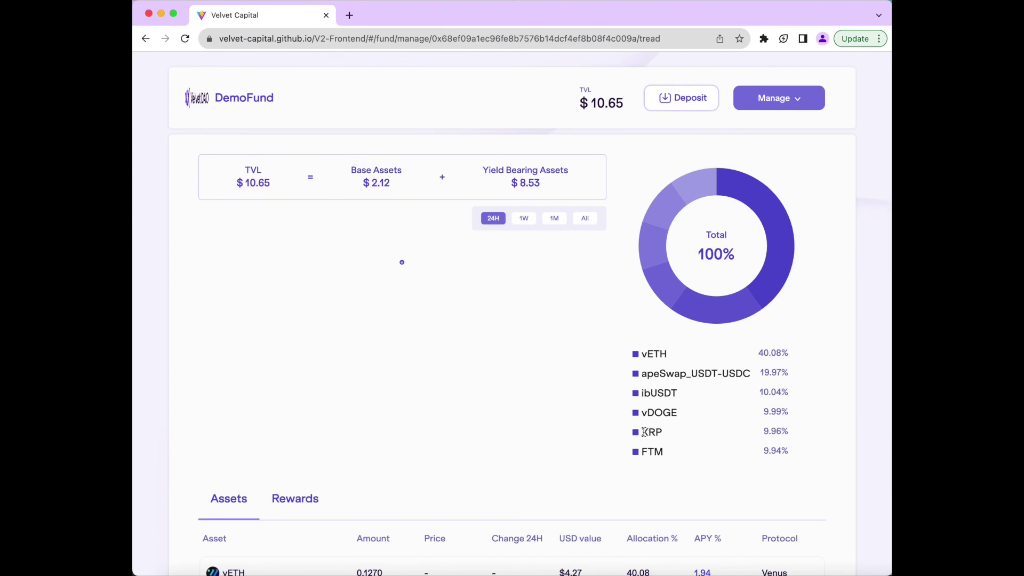
left_click_drag(644, 432, 822, 449)
left_click(822, 450)
scroll(822, 449, "up", 2)
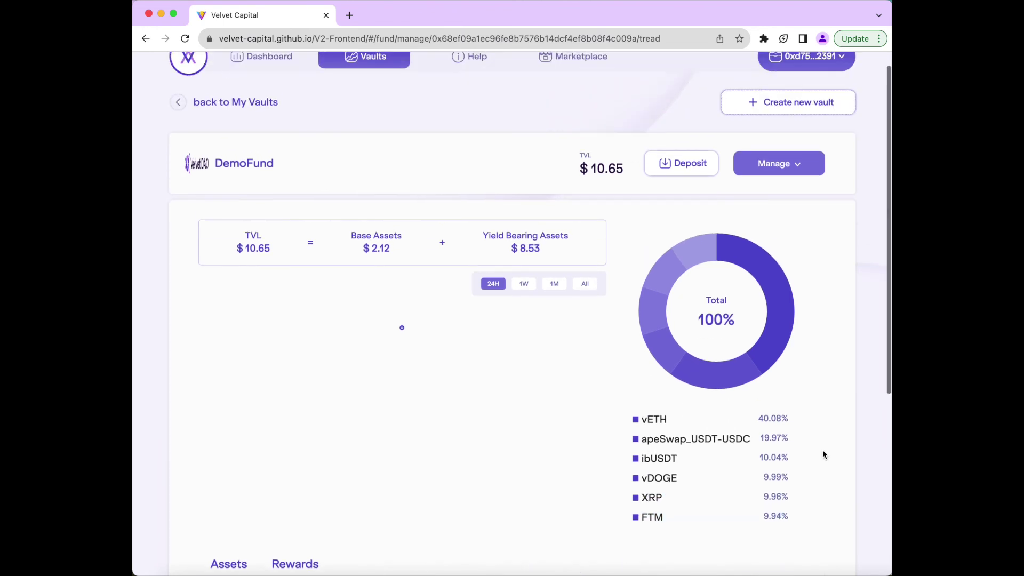
- Copy the swap's transaction ID from the latest contract interaction in MetaMask
left_click(764, 39)
left_click(694, 126)
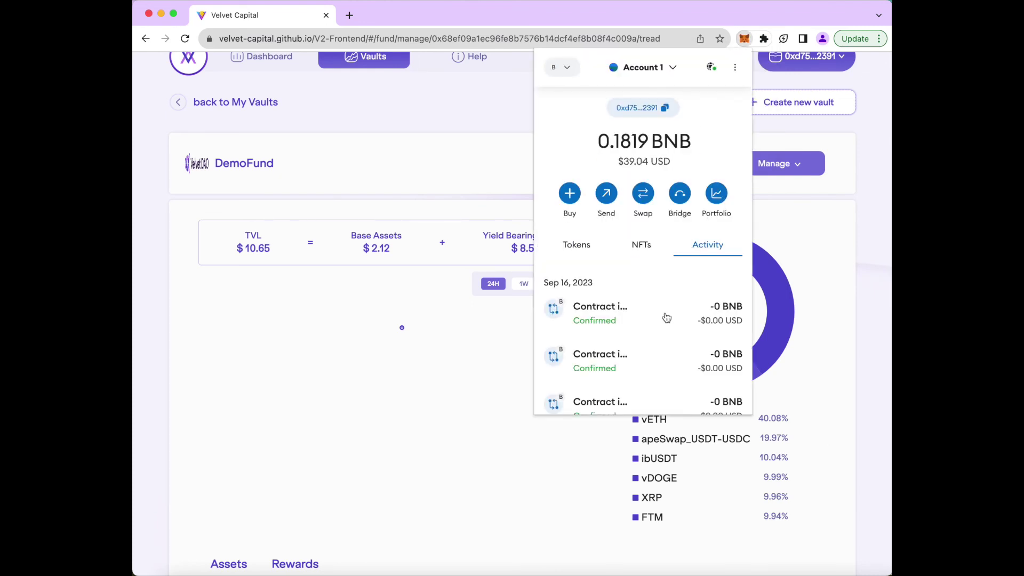
left_click(666, 318)
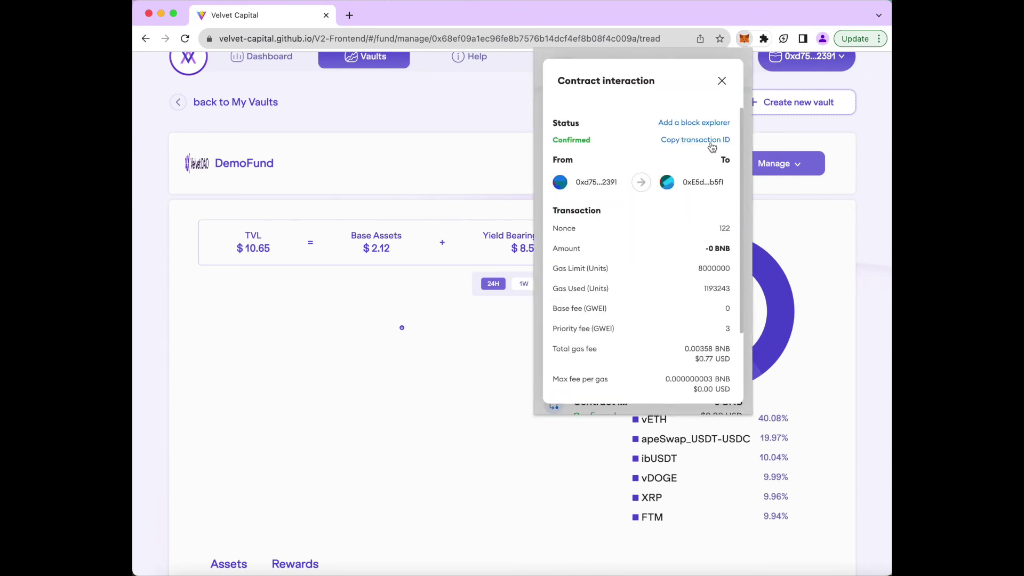
left_click(776, 173)
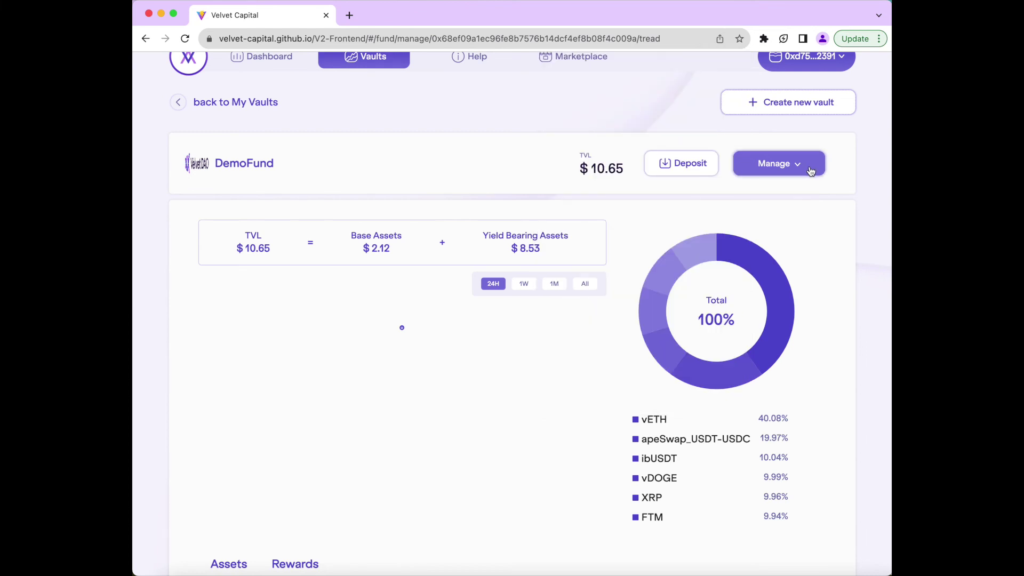
- Look up the copied swap transaction hash on bscscan.com in a new tab
left_click(351, 16)
type("bsc")
key("Return")
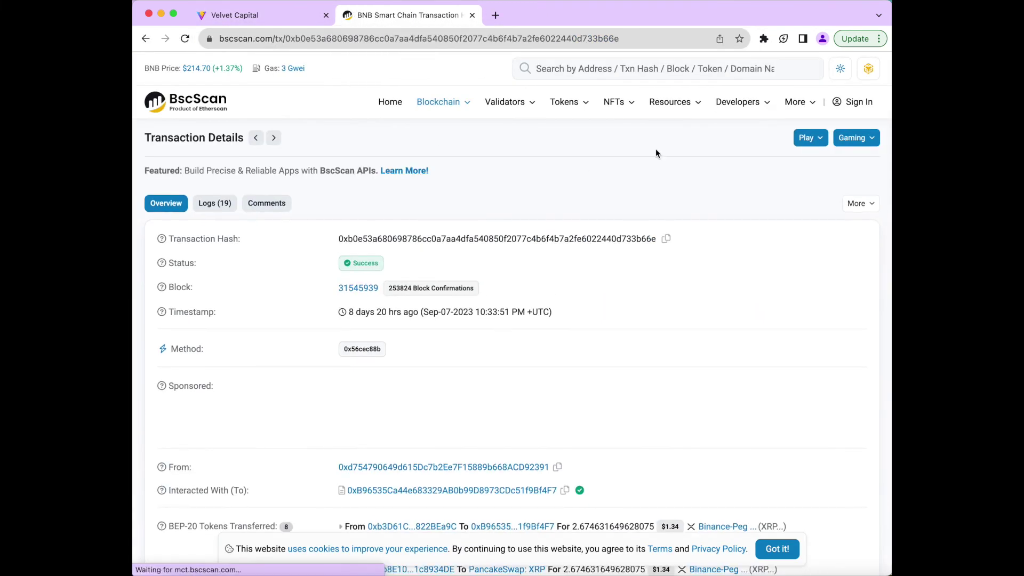
left_click(661, 69)
key("Return")
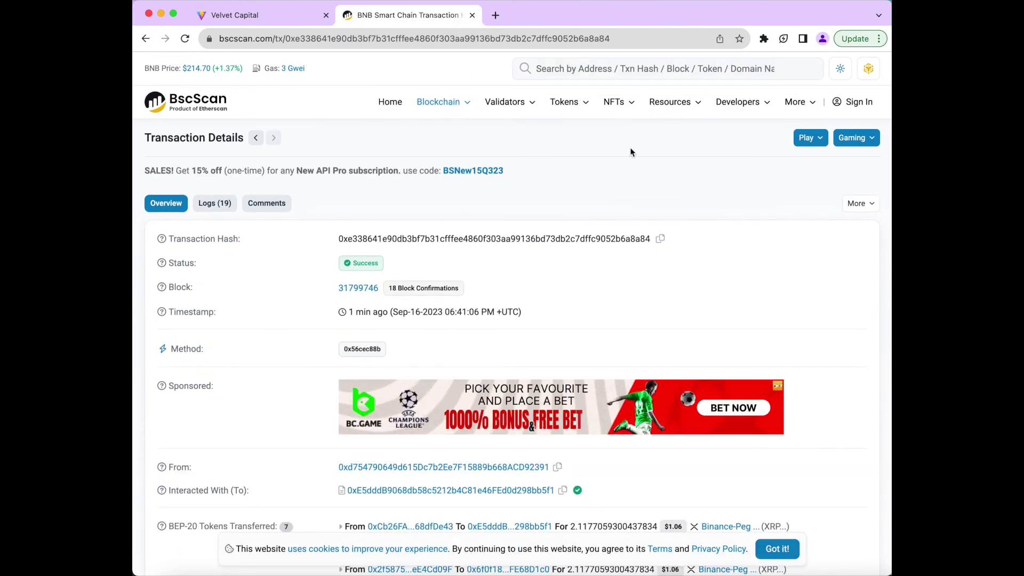
- Confirm the successful 2.1177 XRP to 5.4069 FTM transfer, then return to Velvet Capital
scroll(630, 152, "down", 4)
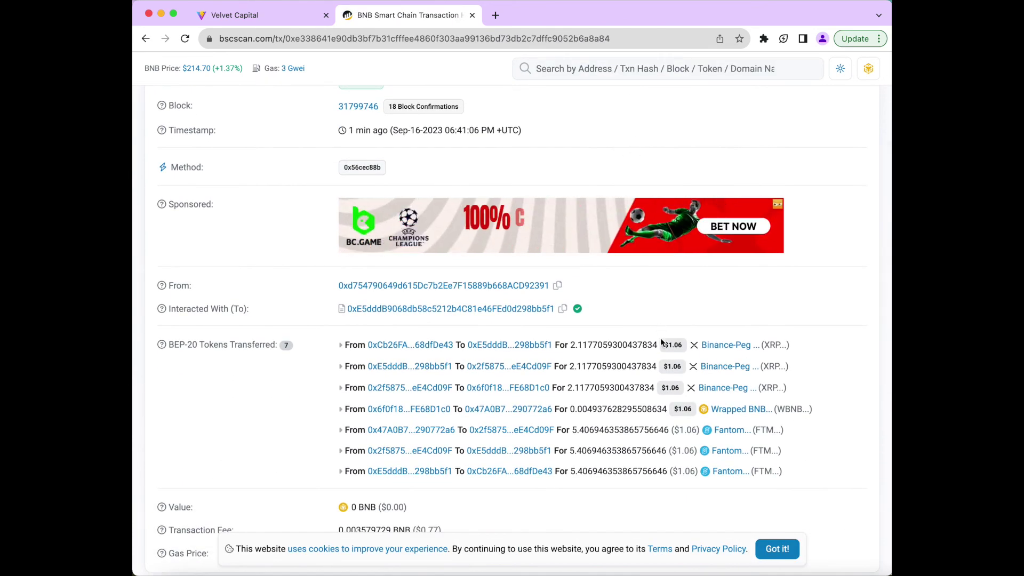
scroll(698, 357, "down", 1)
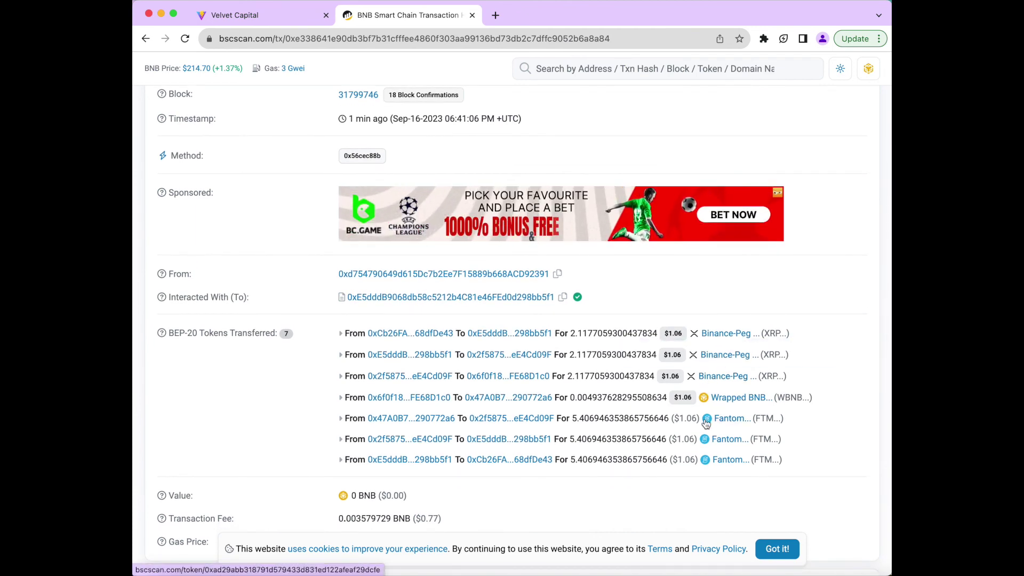
left_click(270, 16)
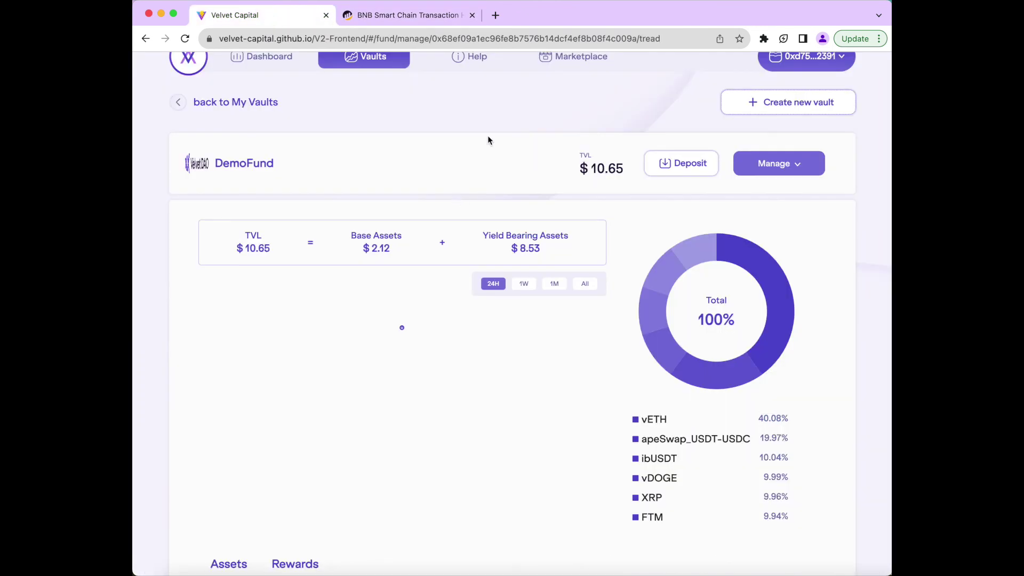
- Scroll through the Marketplace's vault lists, including Sep14Test, ValuTest and Super Duper
scroll(517, 115, "up", 1)
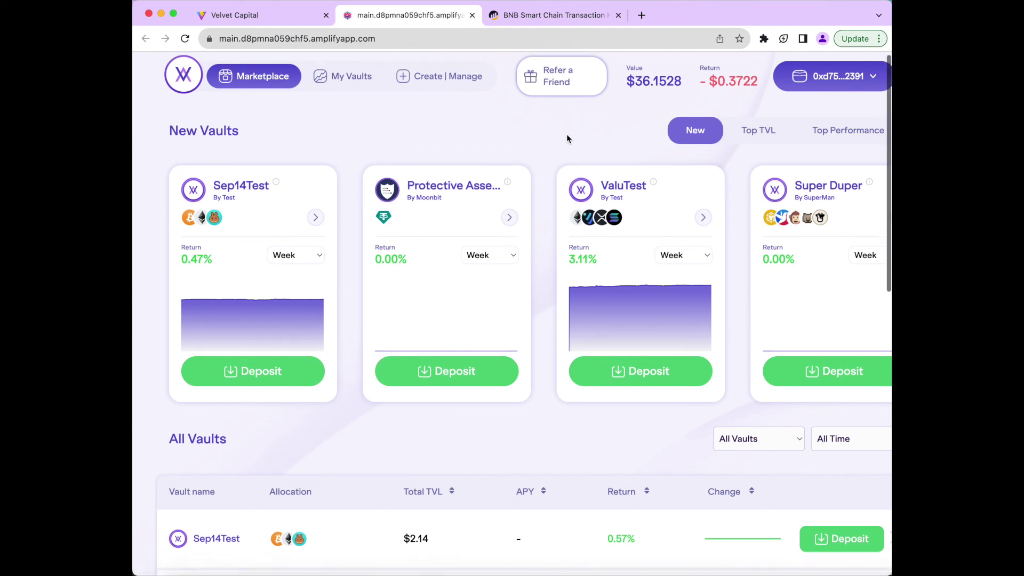
scroll(566, 134, "down", 1)
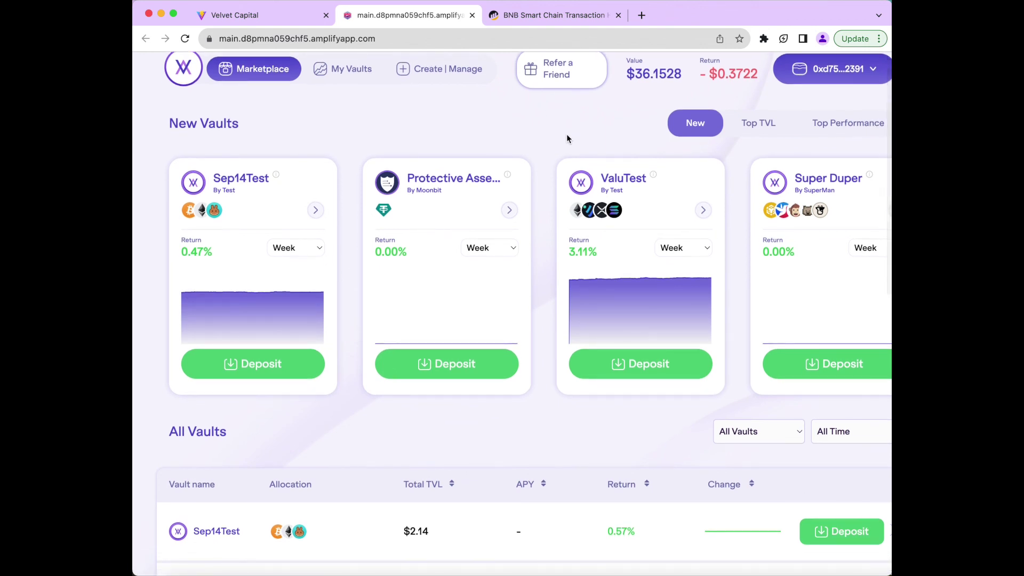